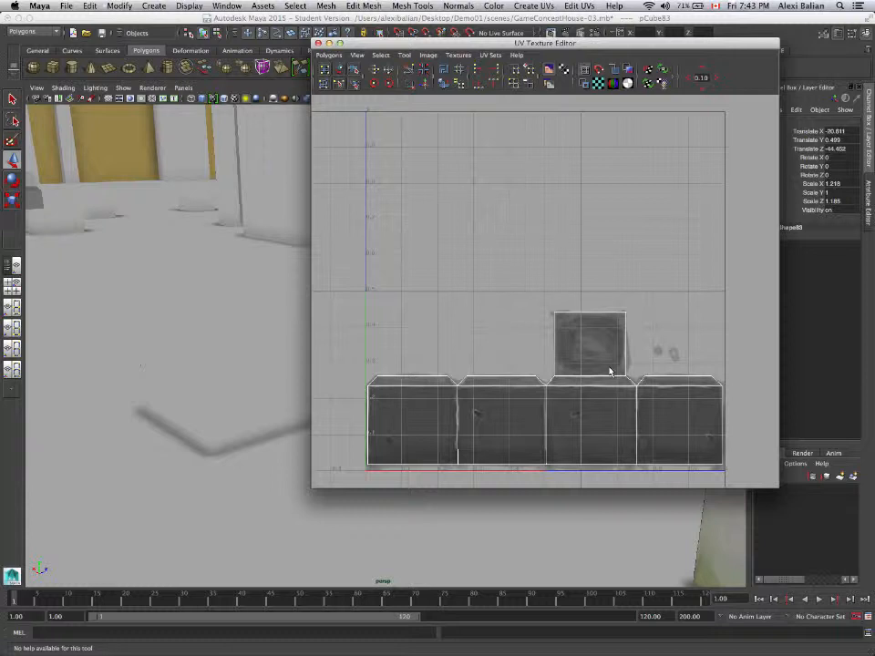
Minimize the UV Texture Editor and look over the textured stone blocks and wooden posts around the house in the scene
scroll(611, 371, up, 2)
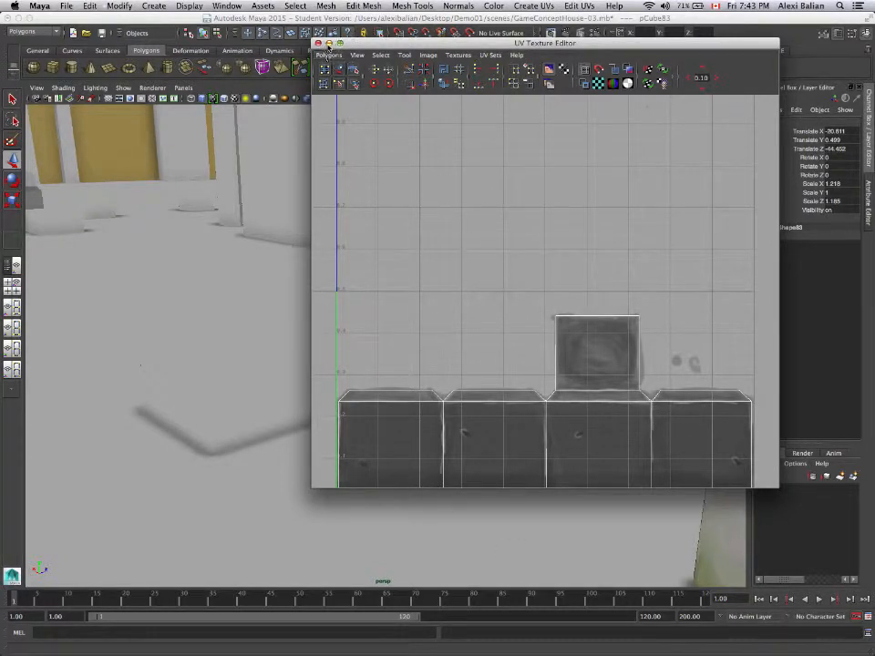
click(329, 44)
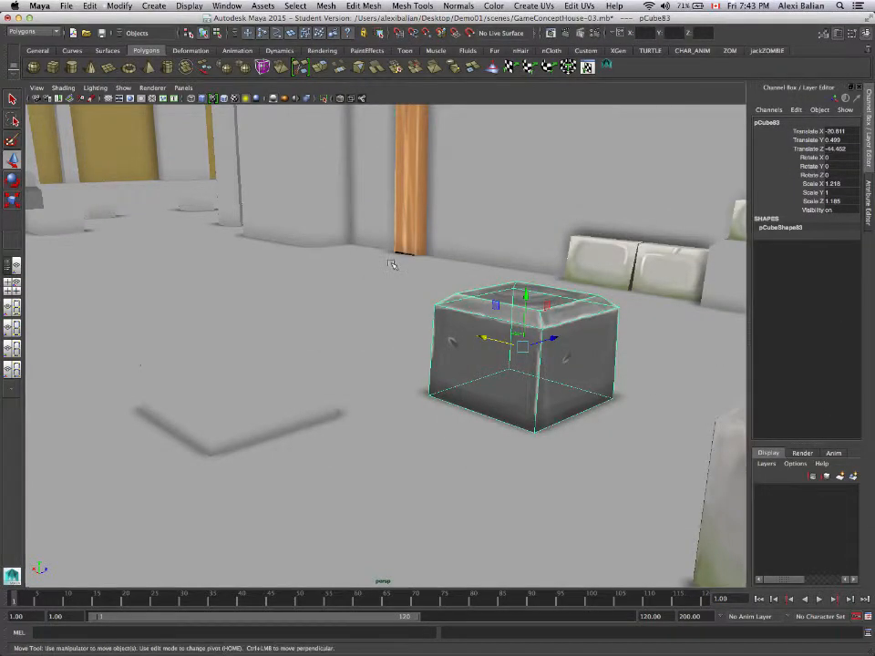
click(391, 263)
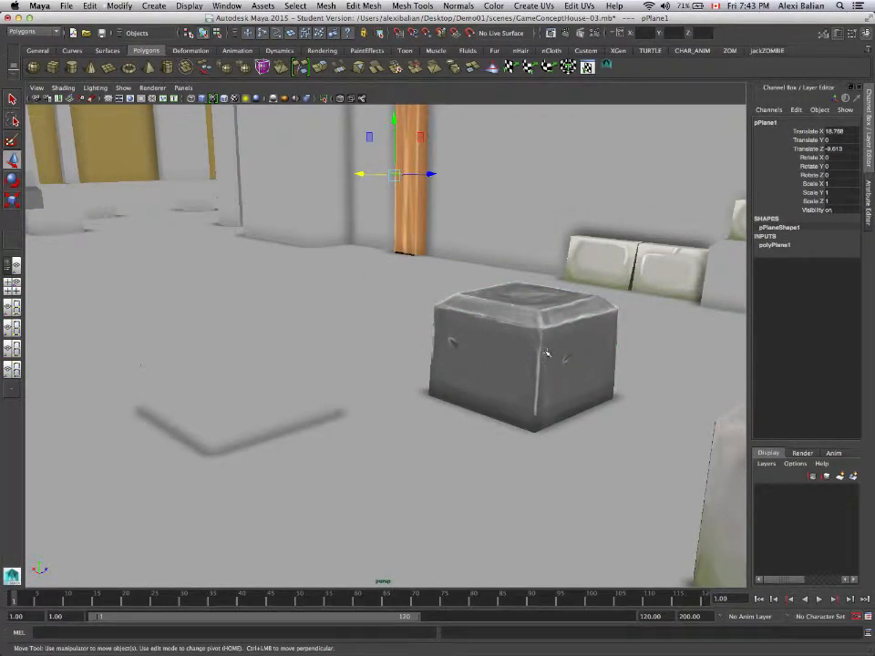
drag(475, 356, 289, 312)
scroll(292, 310, down, 10)
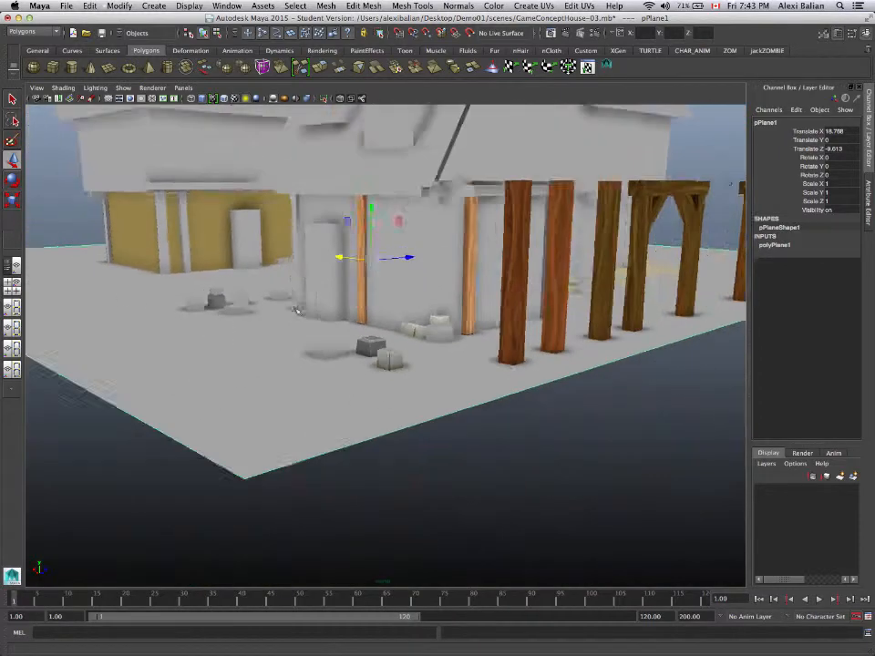
drag(587, 269, 515, 228)
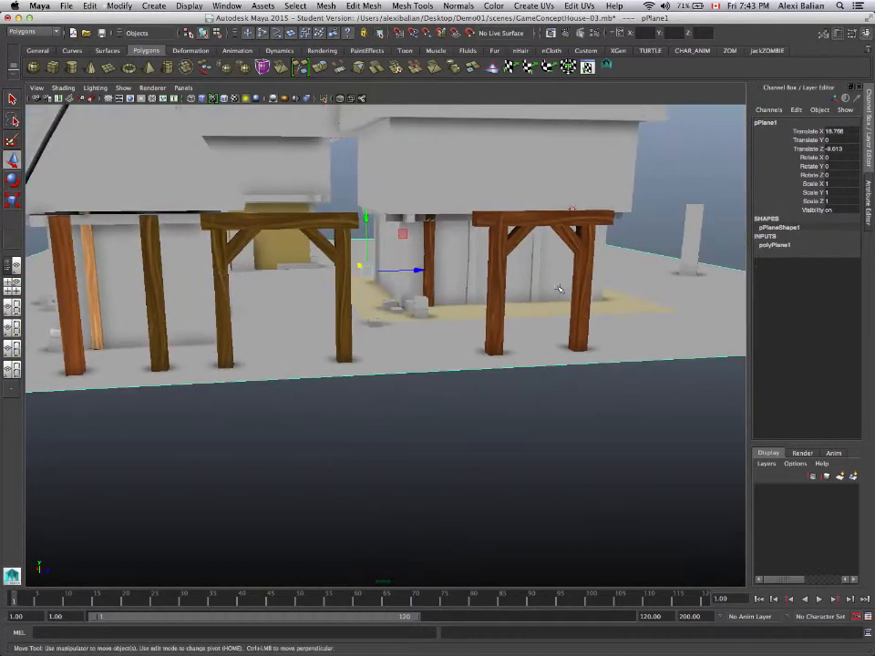
drag(227, 242, 502, 453)
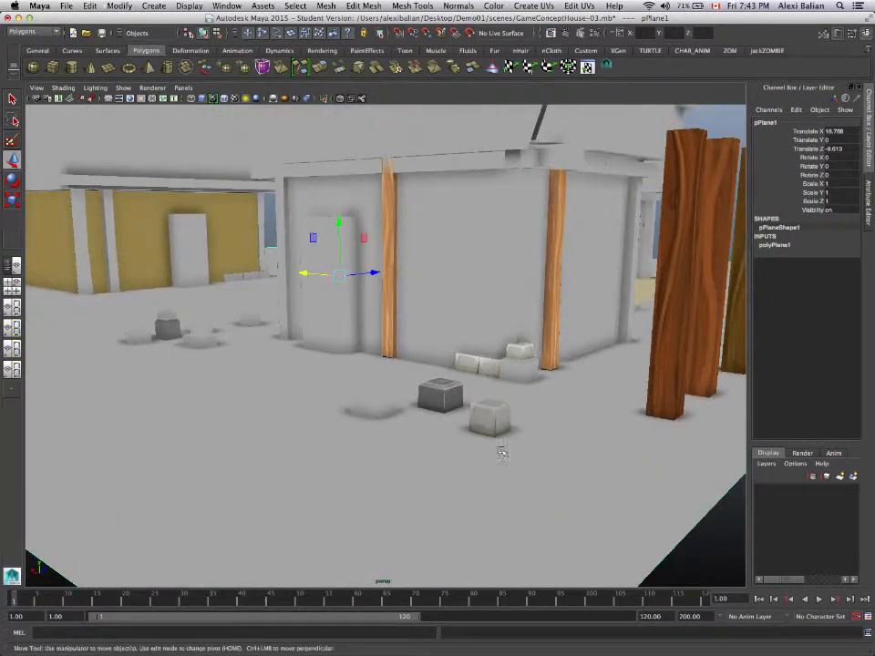
Examine the dark stone block's painted top and sides up close, comparing it with the lighter blocks and the wider scene
click(428, 397)
key(f)
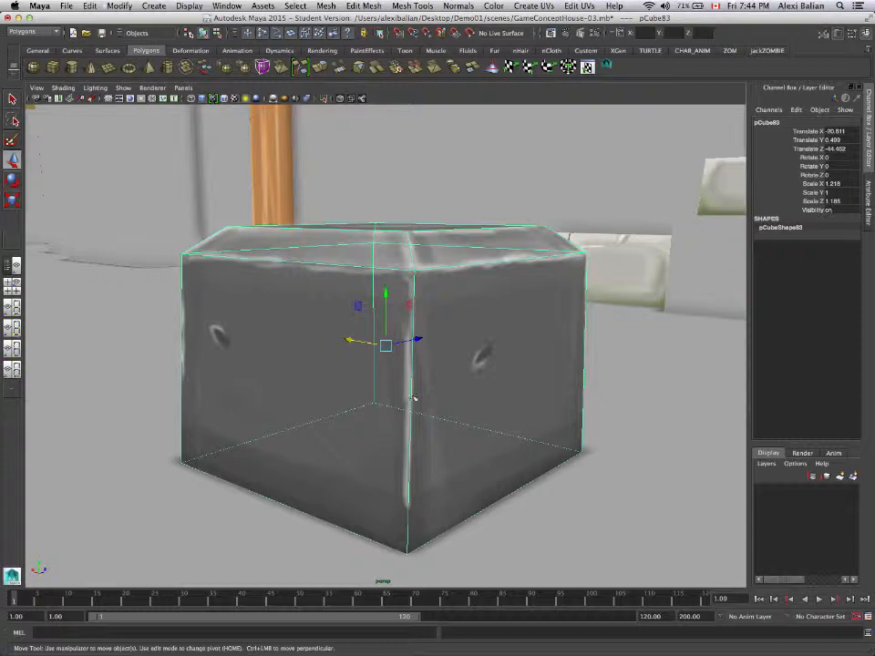
click(103, 373)
drag(286, 335, 320, 368)
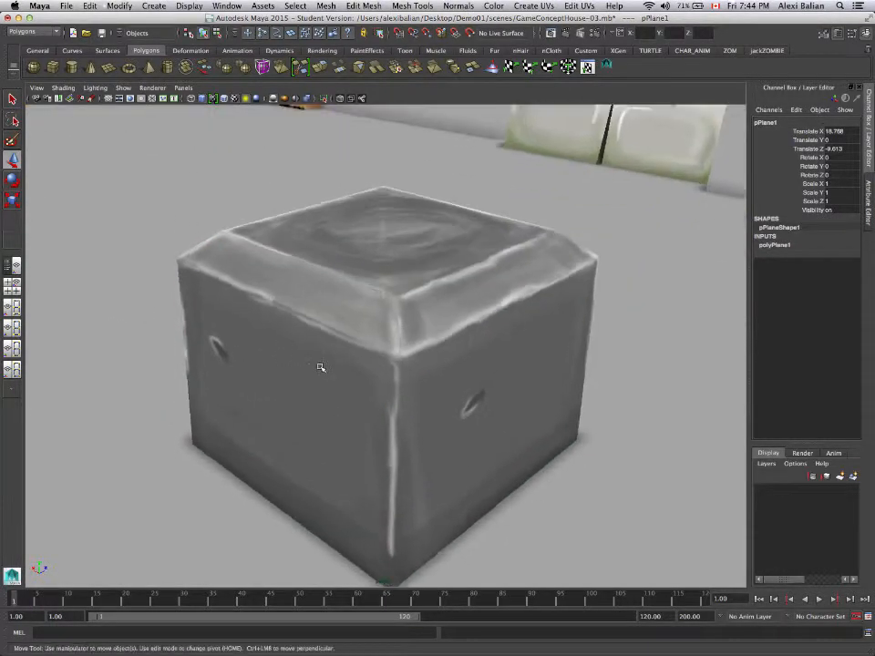
scroll(320, 369, down, 5)
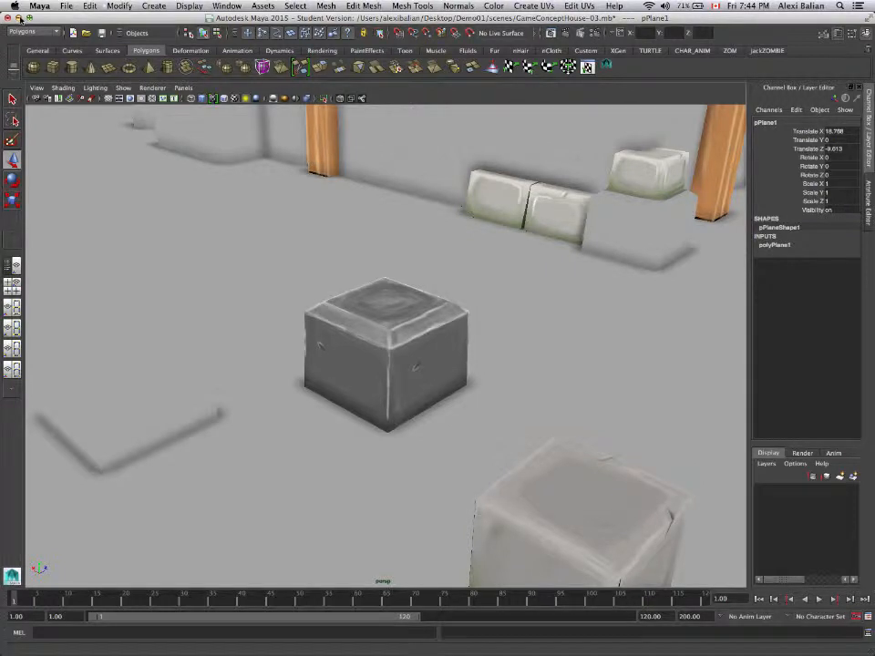
scroll(453, 293, down, 4)
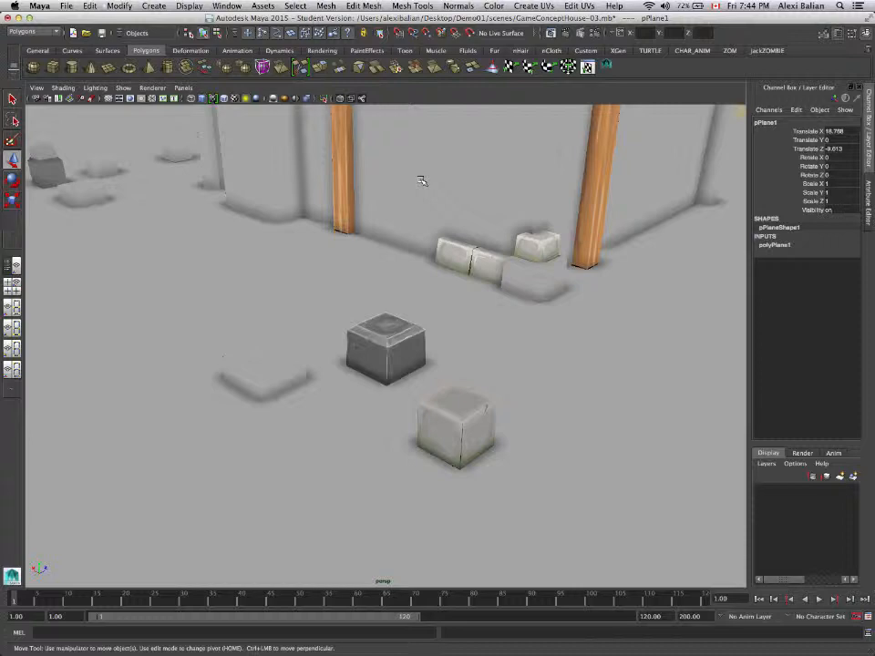
scroll(421, 180, down, 10)
scroll(465, 241, down, 5)
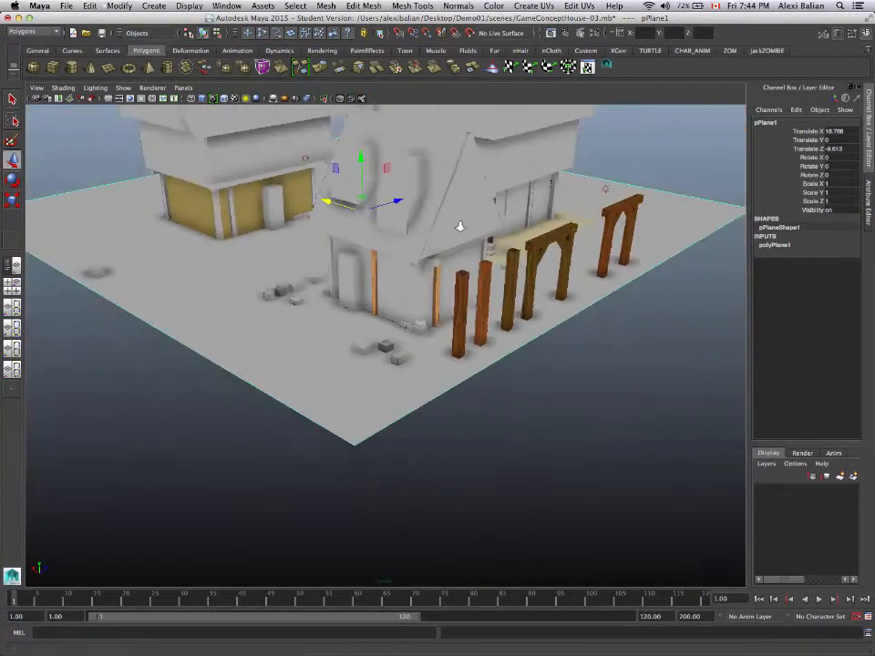
scroll(460, 226, down, 3)
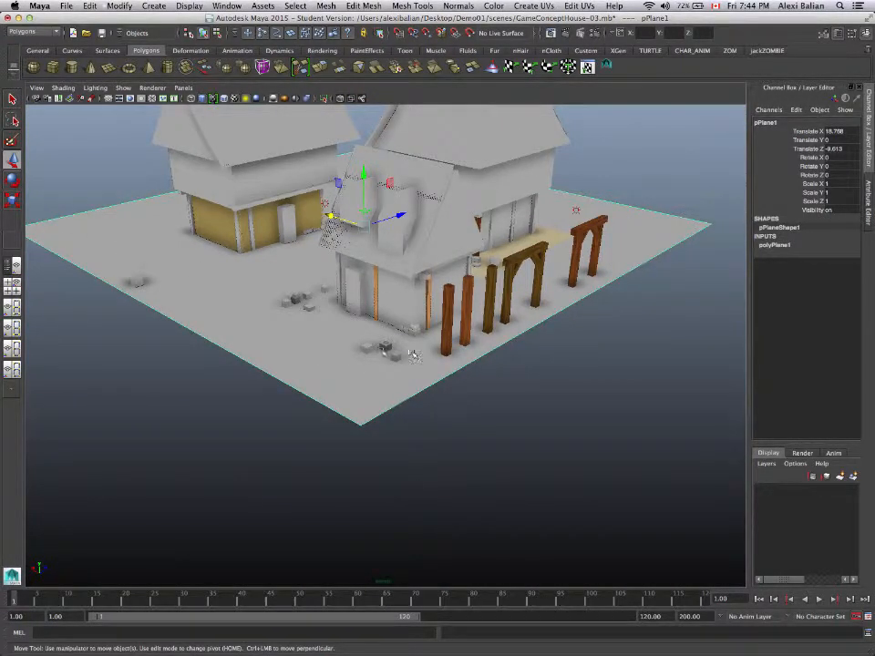
scroll(413, 355, up, 12)
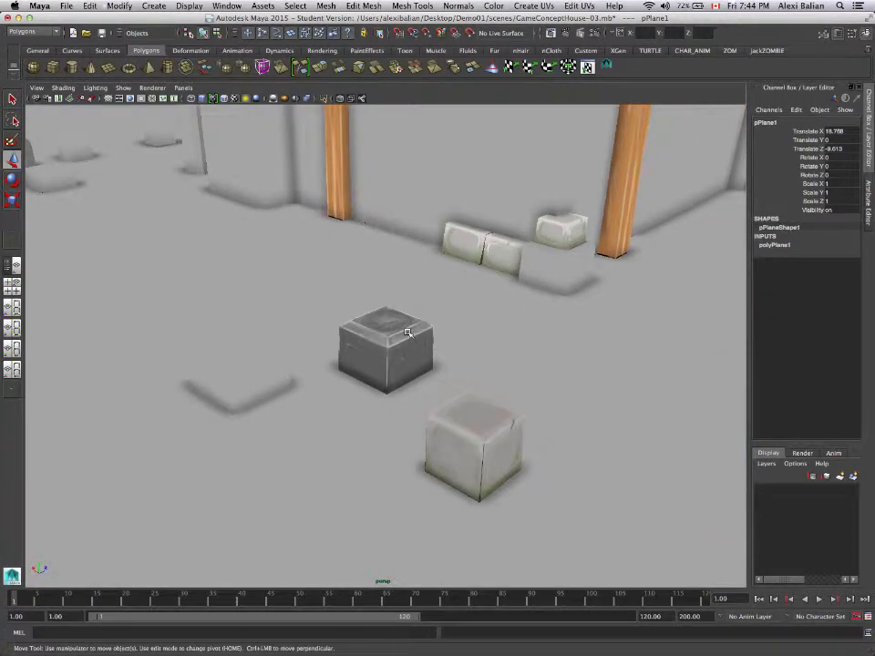
scroll(410, 347, down, 5)
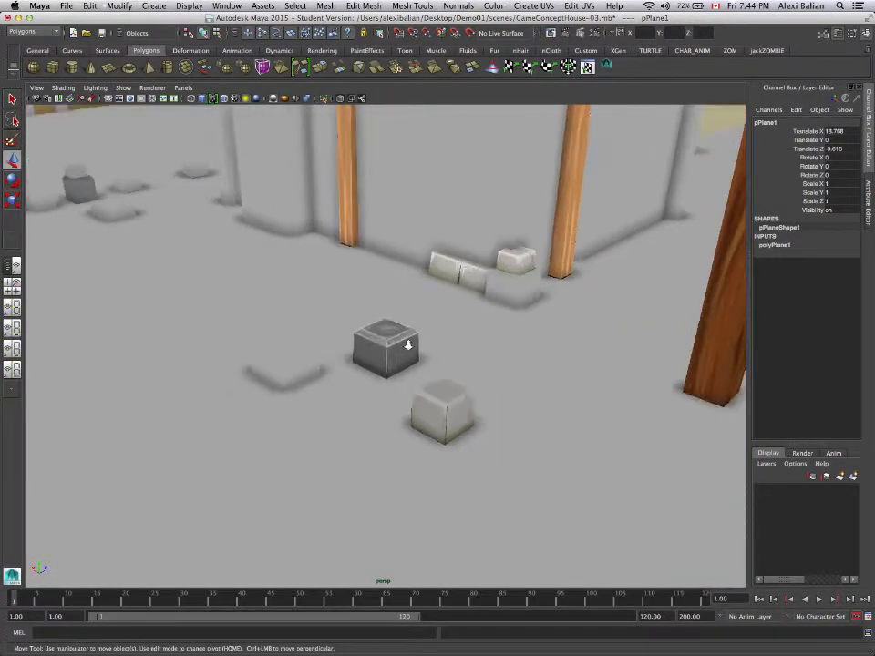
scroll(406, 346, up, 8)
scroll(404, 346, down, 3)
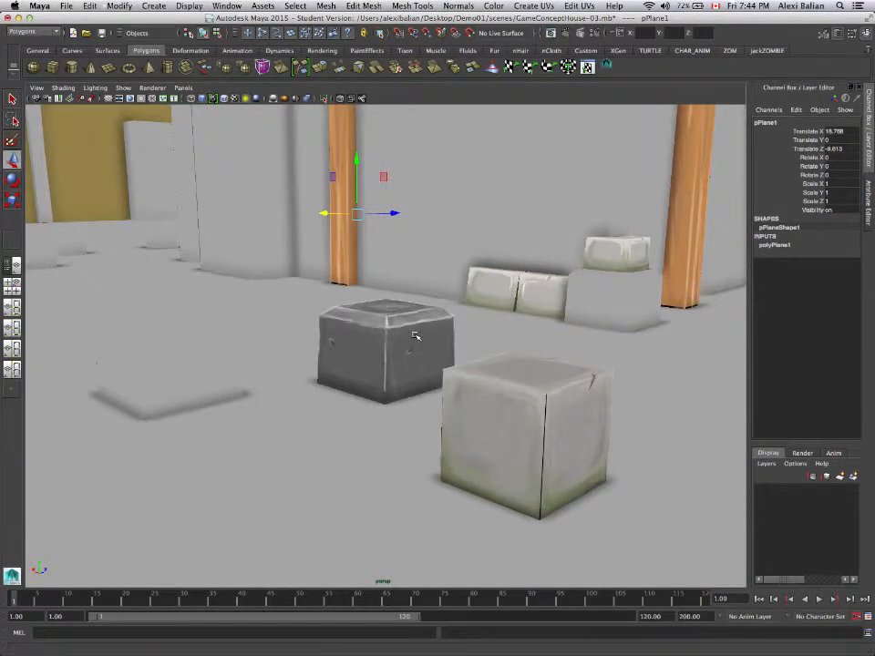
scroll(412, 341, up, 6)
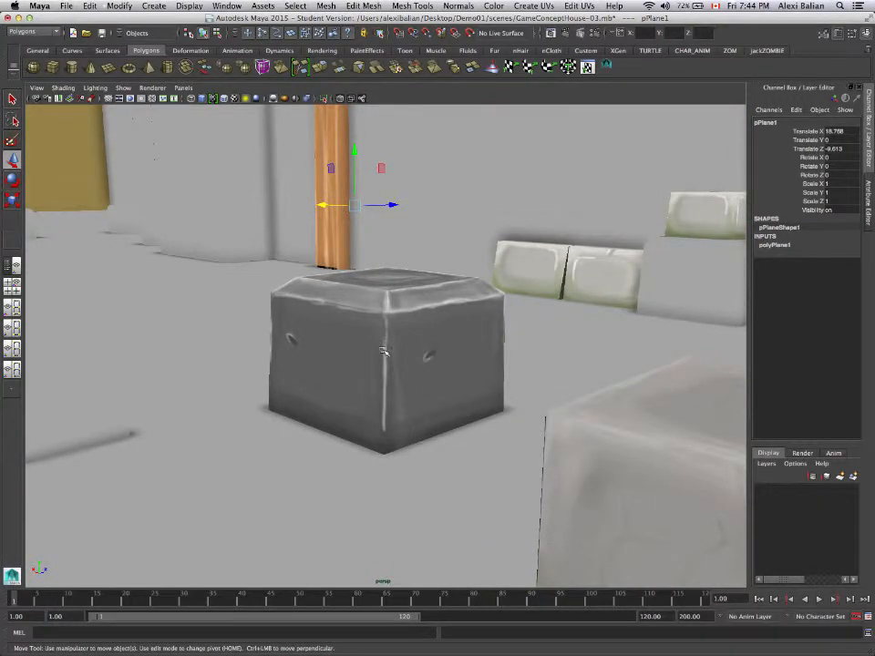
Switch to Photoshop, emptying the Trash permanently and bringing the PillarBase_outUV.psd document to the front
click(385, 350)
click(553, 302)
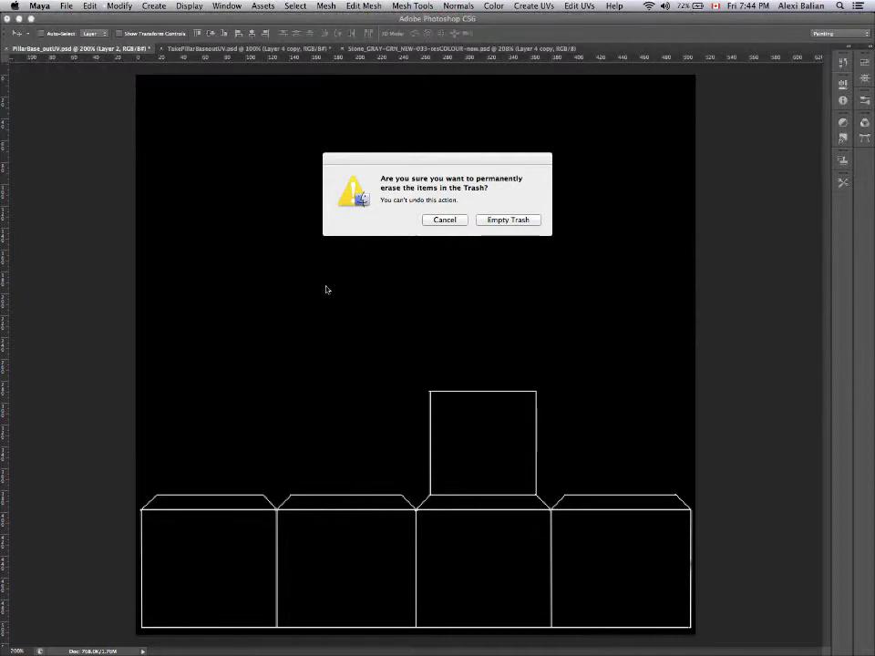
click(493, 221)
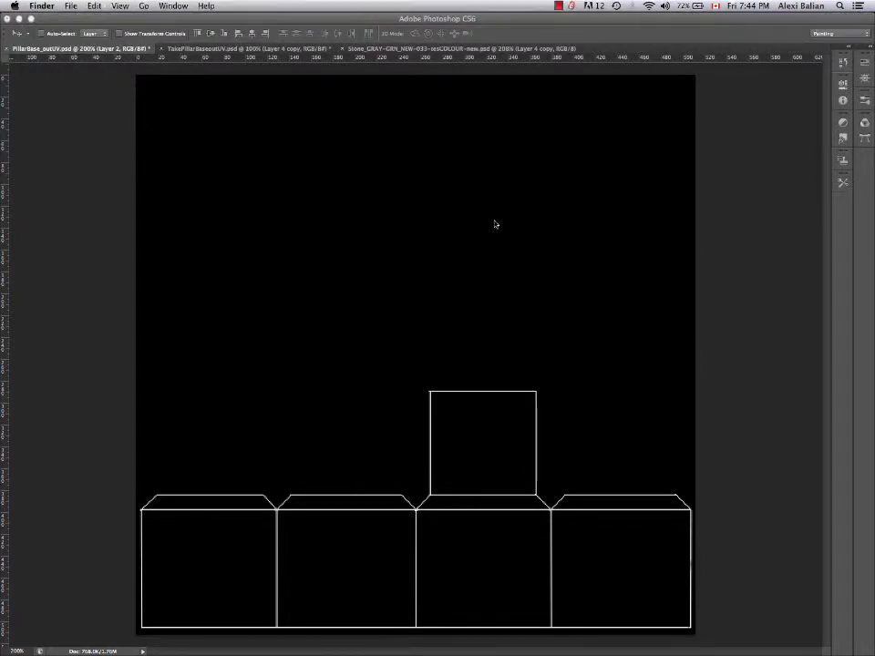
click(319, 44)
click(320, 21)
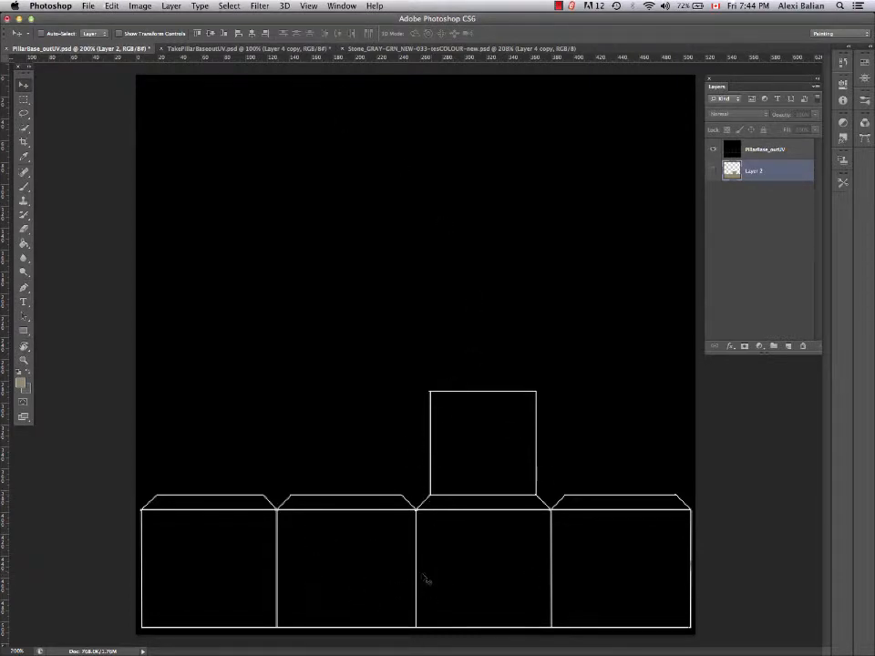
Review the TakePillarBaseoutUV and Stone_GRAY-GRN_NEW-033-tesCOLOUR-new documents, and delete Layer 2 from PillarBase_outUV.psd
click(236, 48)
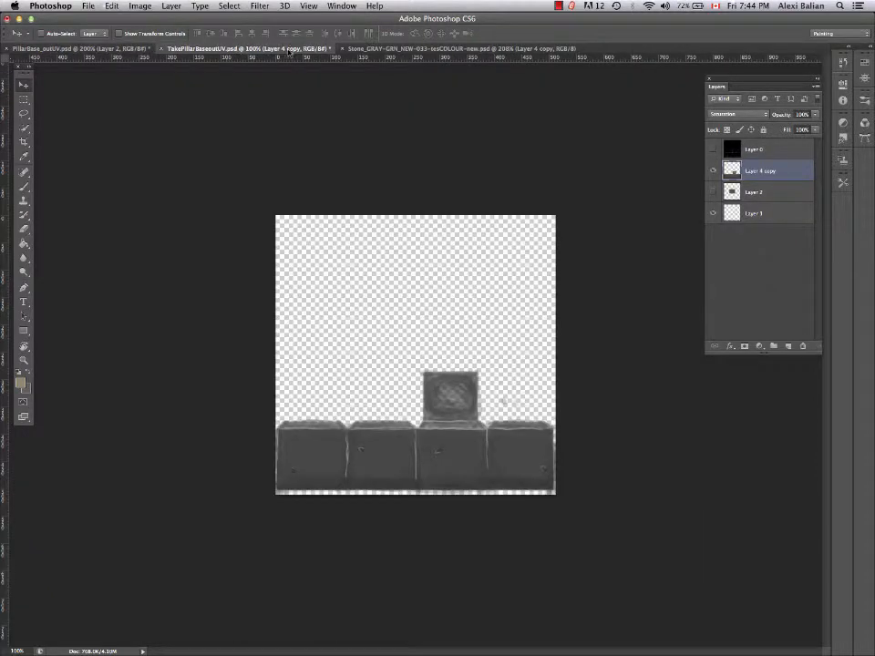
click(439, 48)
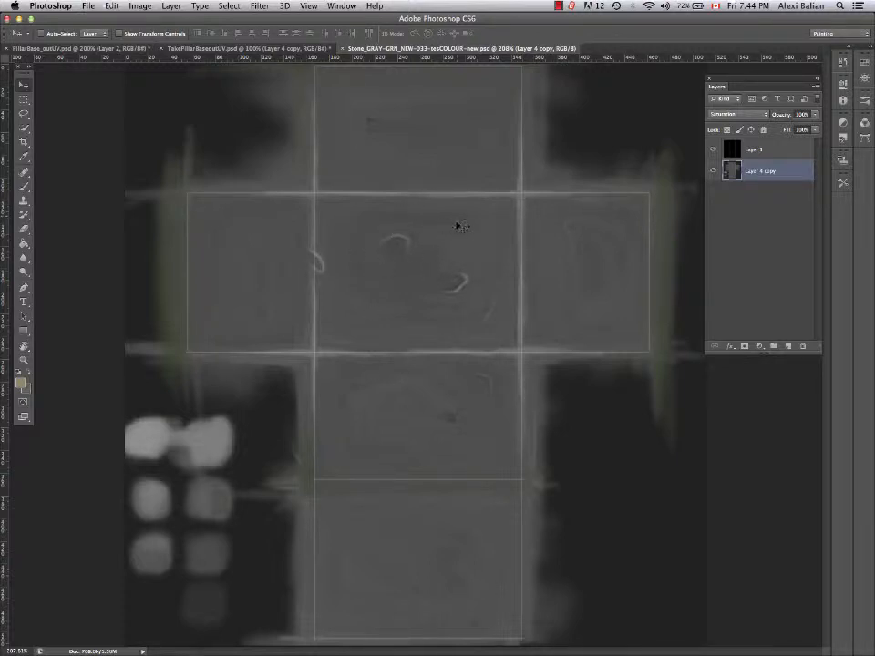
click(108, 49)
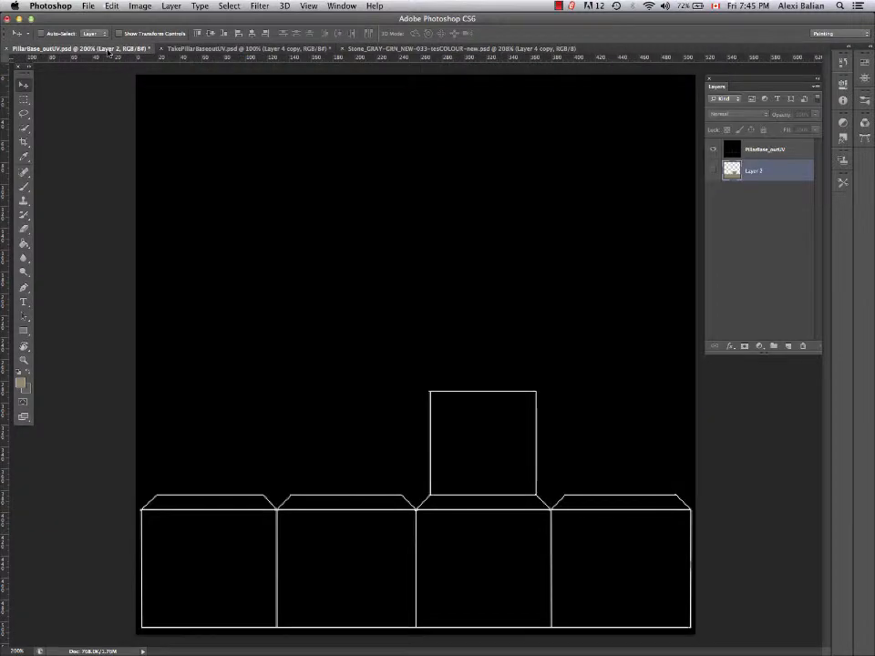
drag(776, 175, 802, 347)
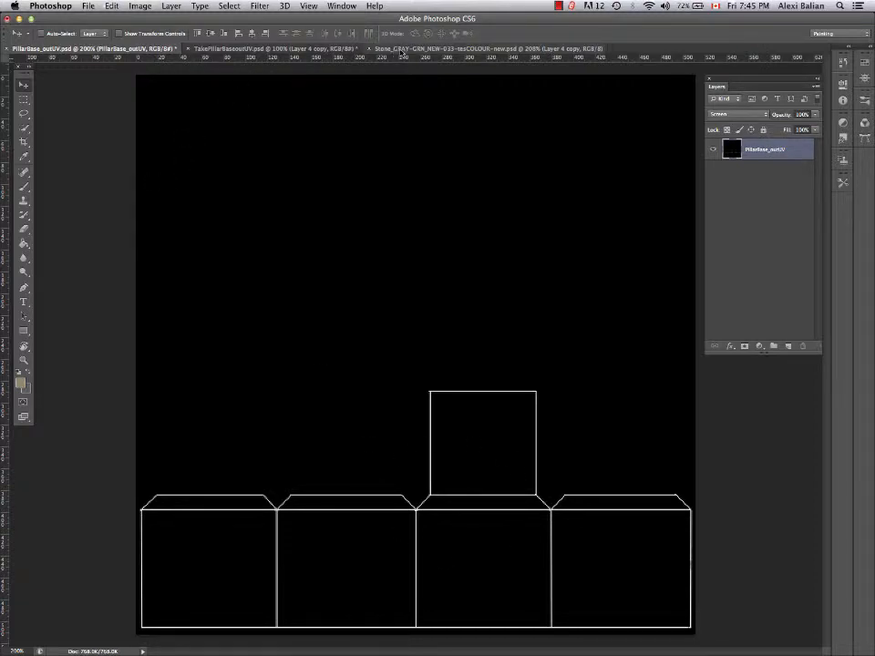
Copy the stone texture's Layer 4 copy into PillarBase_outUV.psd and place it beneath the PillarBase_outUV layer
click(401, 50)
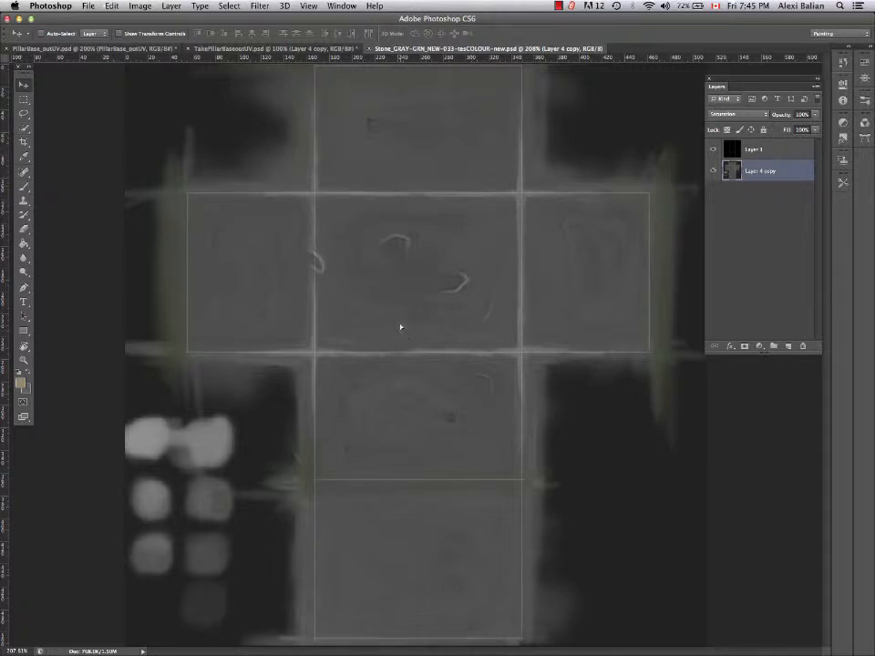
drag(400, 326, 407, 288)
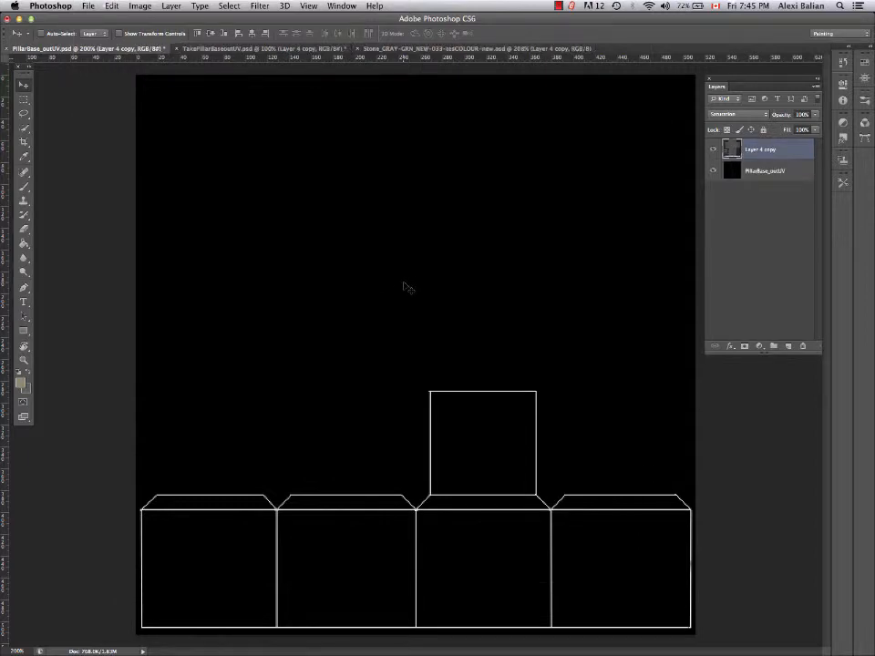
drag(774, 147, 766, 186)
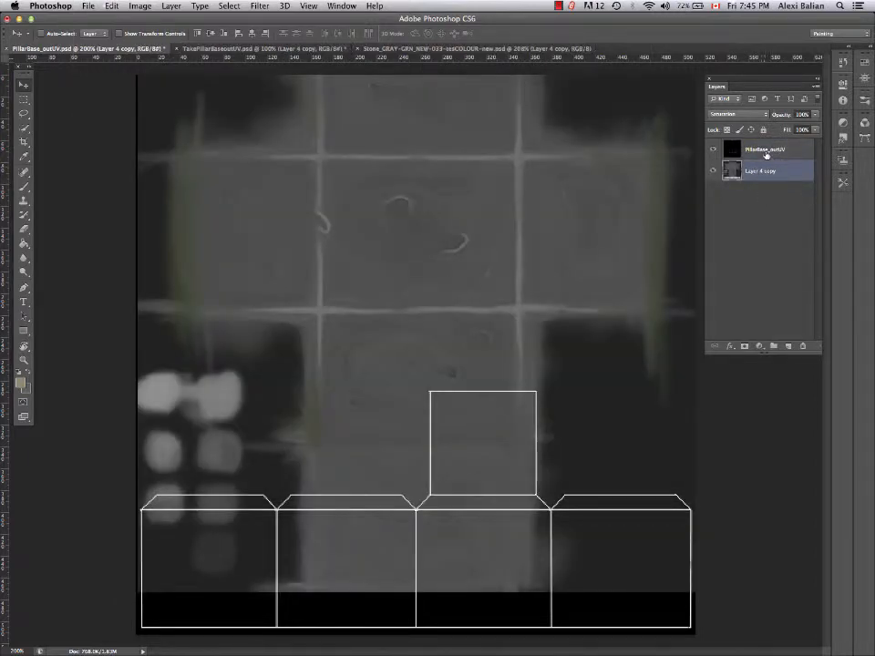
click(764, 153)
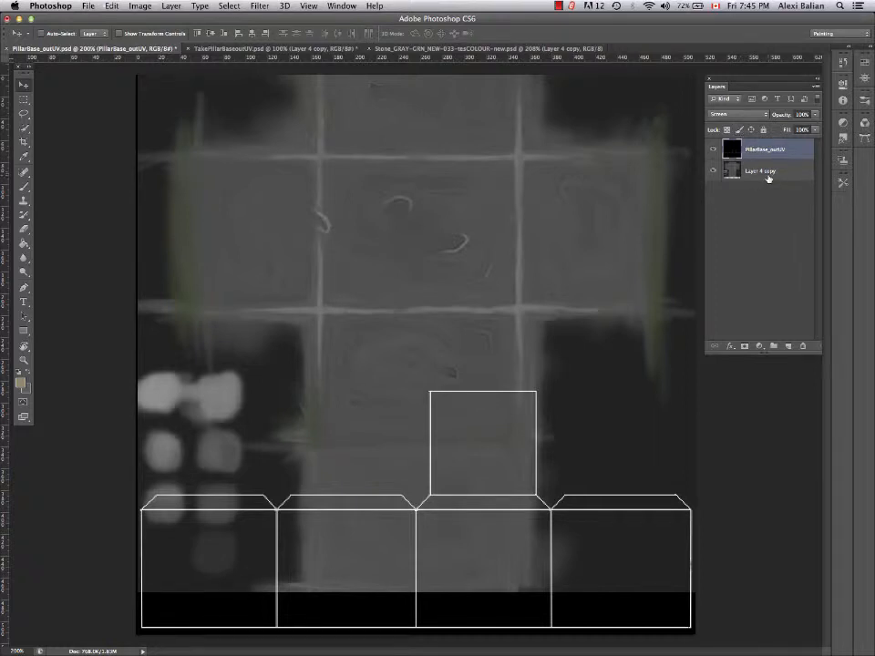
drag(370, 398, 383, 431)
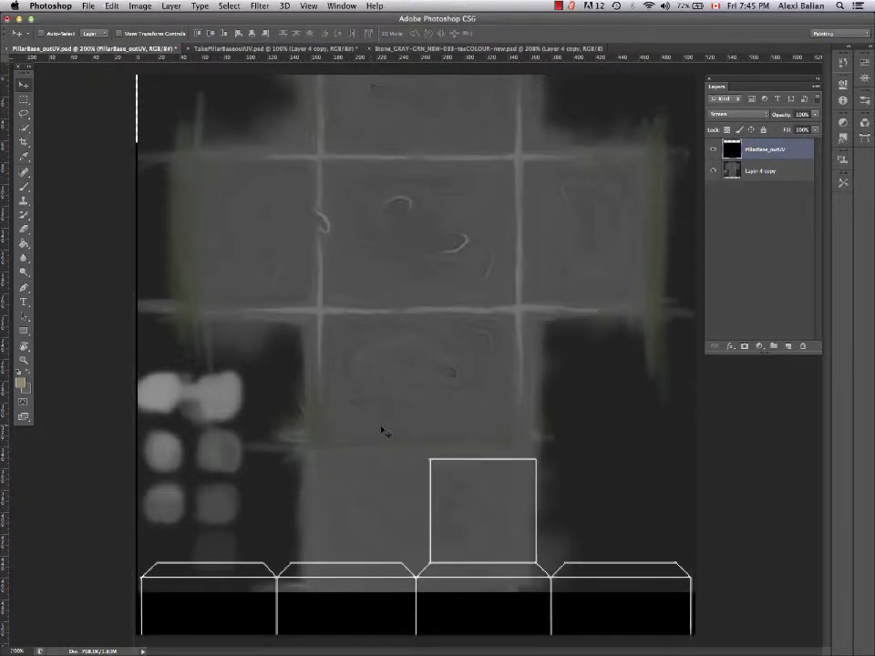
key(super+z)
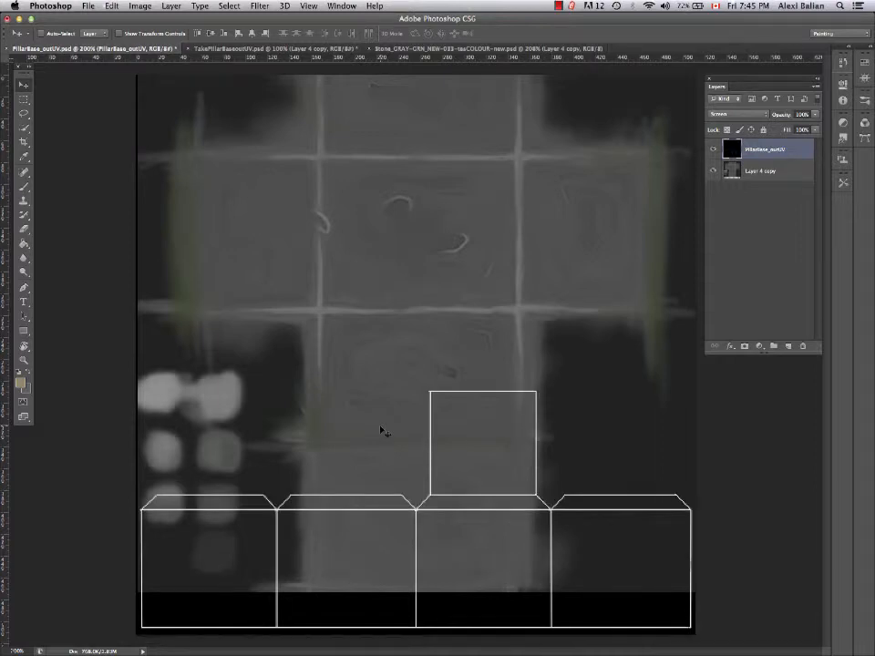
Move the Layer 4 copy stone texture down and slightly right so it covers the canvas's lower edge behind the UV outlines
click(762, 174)
drag(367, 406, 376, 450)
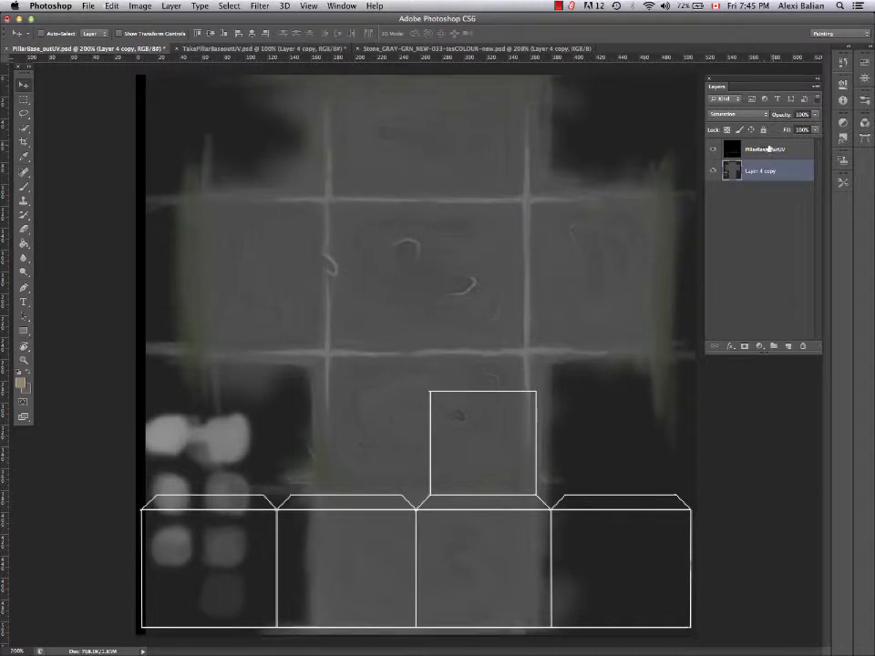
Add a new blank layer and place it at the very bottom of the layer stack, below Layer 4 copy
click(769, 148)
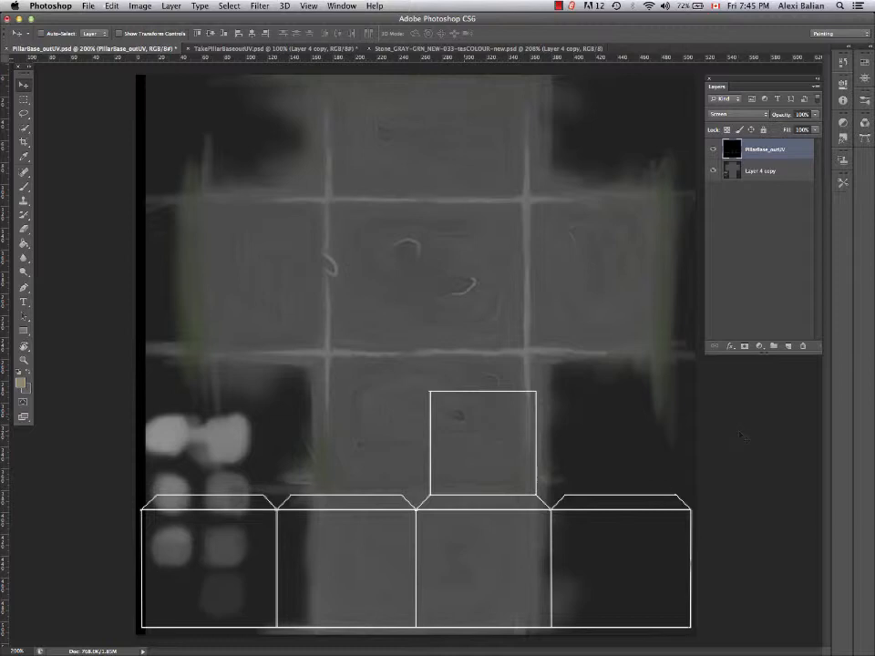
click(788, 346)
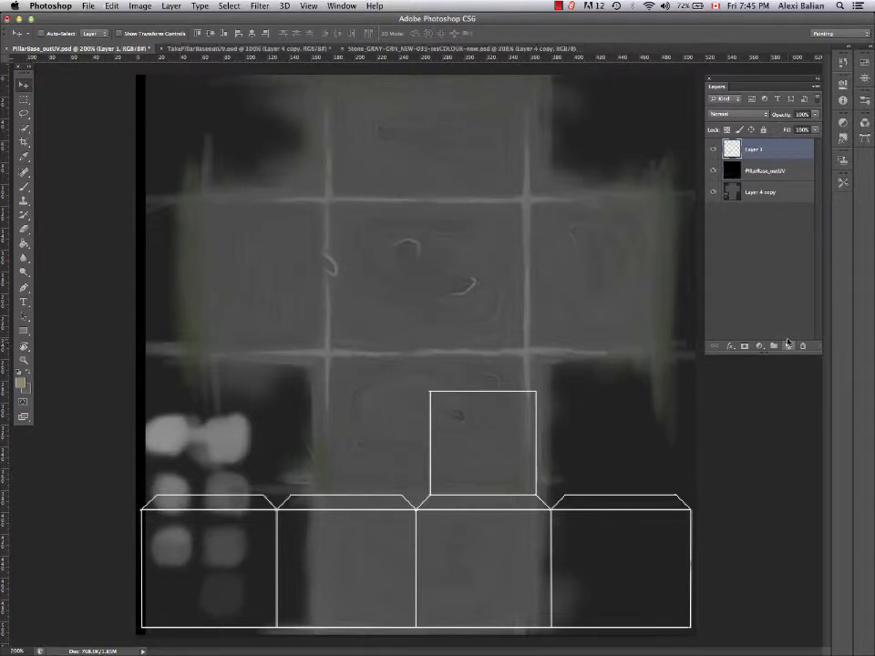
mouse_move(753, 181)
mouse_down()
mouse_move(761, 179)
mouse_move(760, 203)
mouse_up()
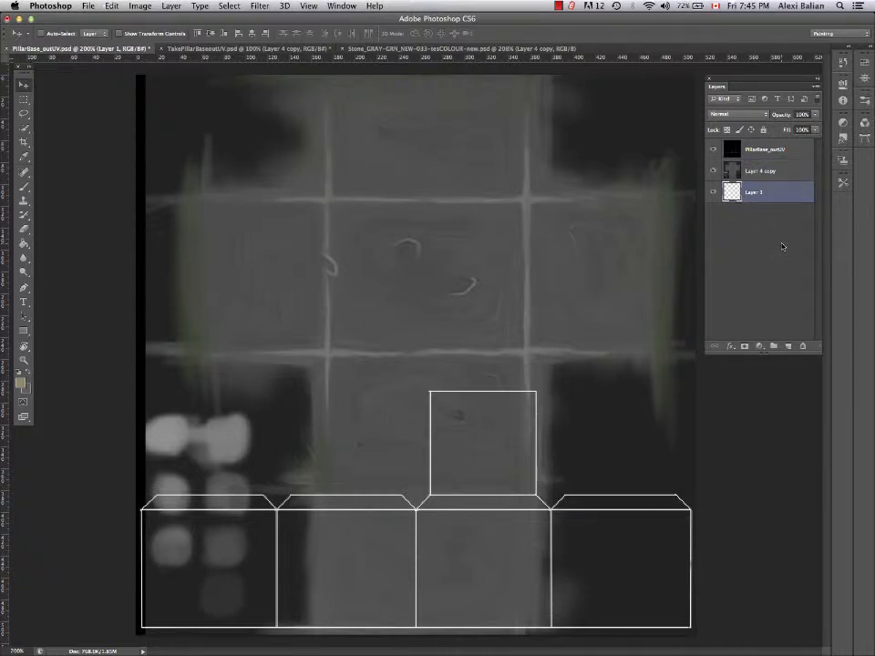
Try to sample the stone texture's grey with the Eyedropper while the new bottom layer is active
click(301, 232)
key(i)
click(300, 232)
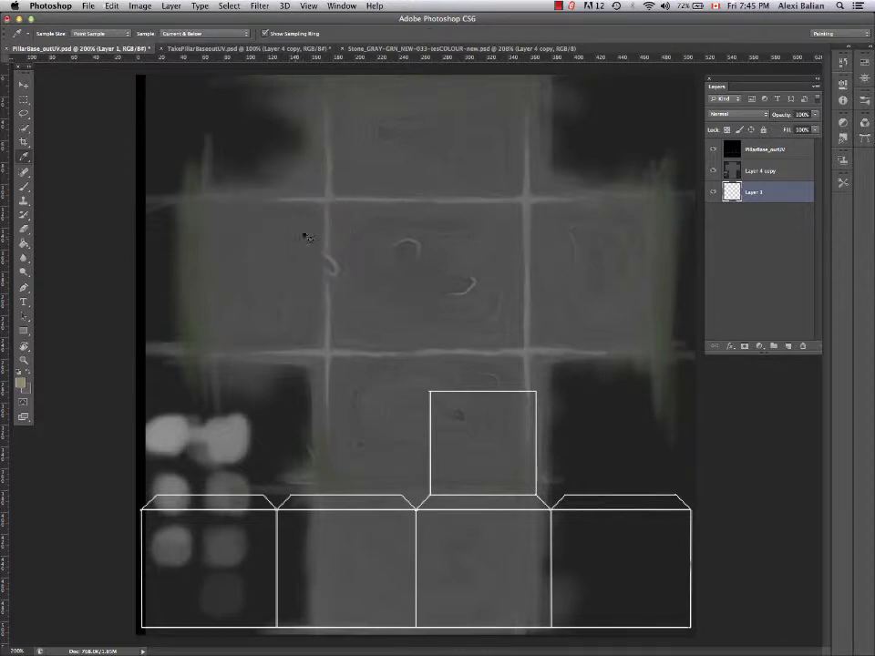
key(v)
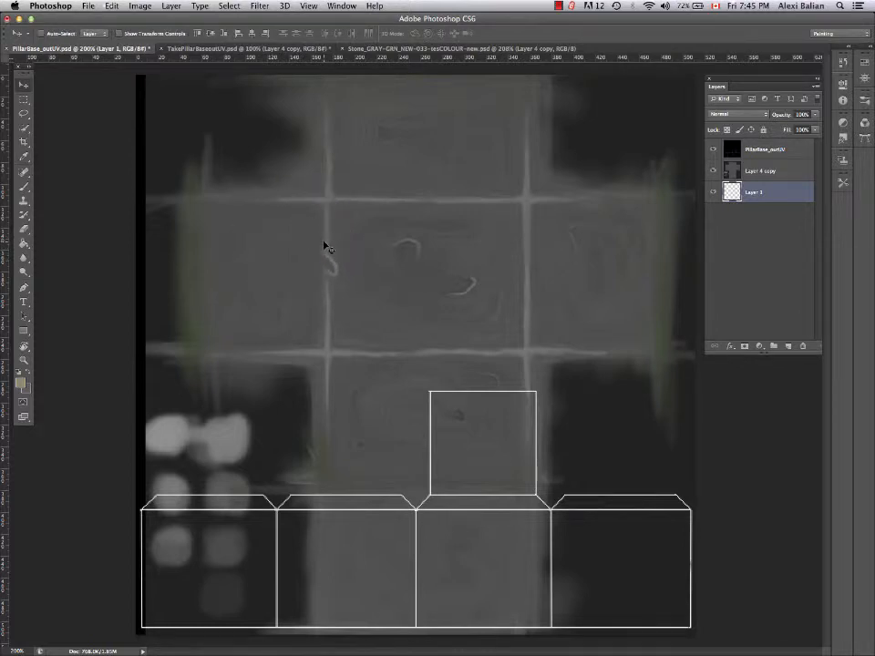
key(g)
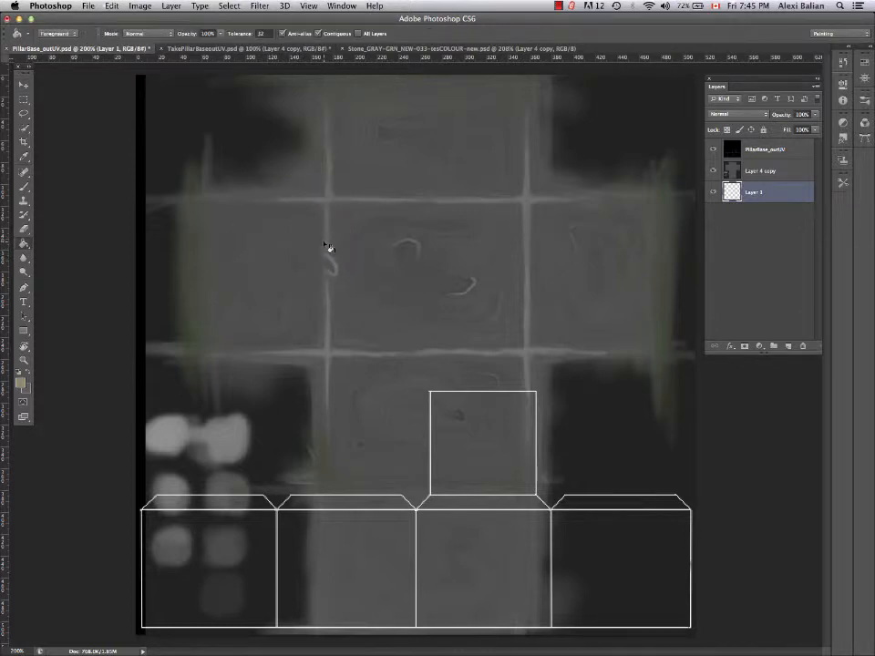
click(302, 462)
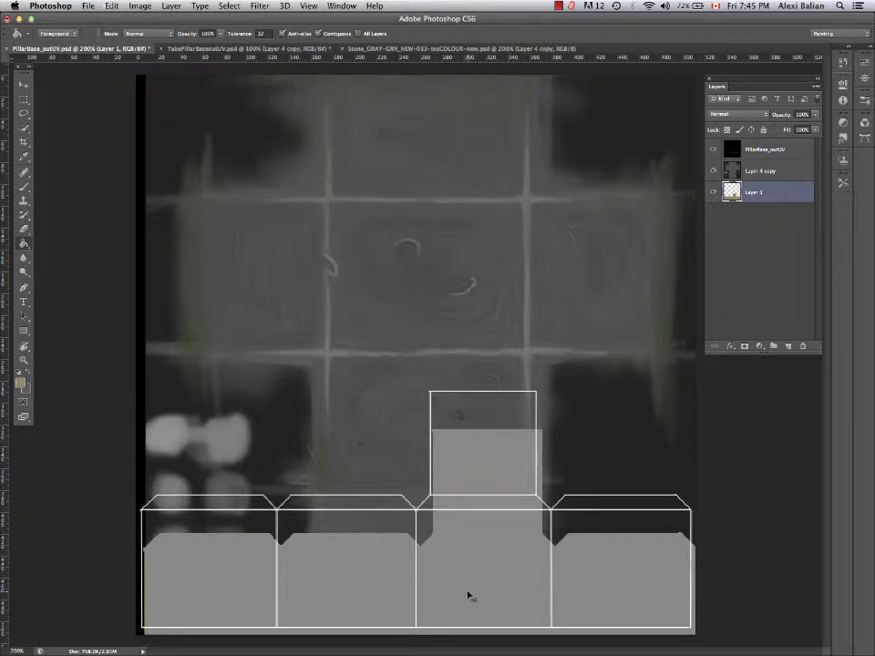
key(ctrl+z)
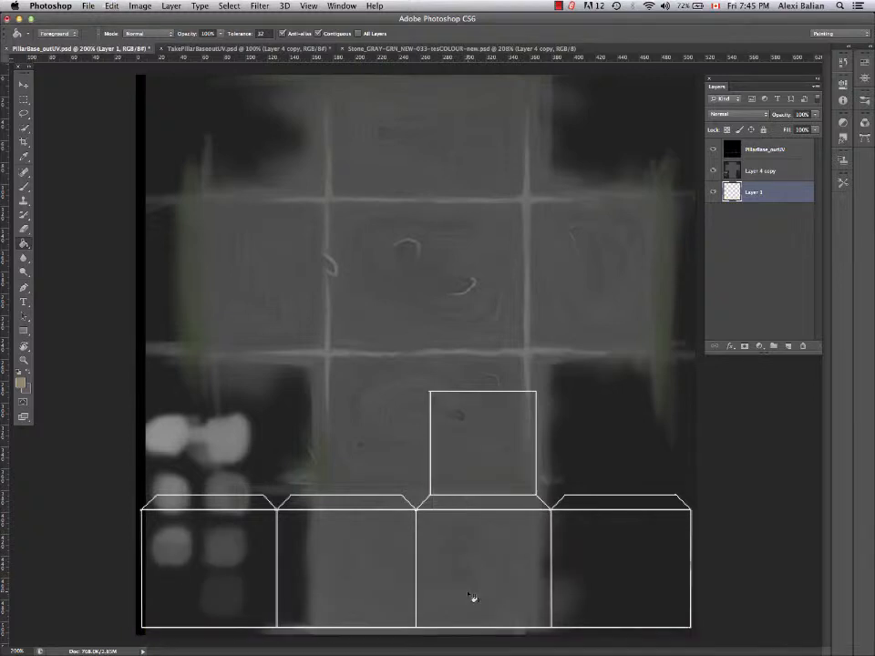
Hide every layer except PillarBase_outUV and use the Quick Selection tool to select the black area surrounding the UV shells
click(757, 149)
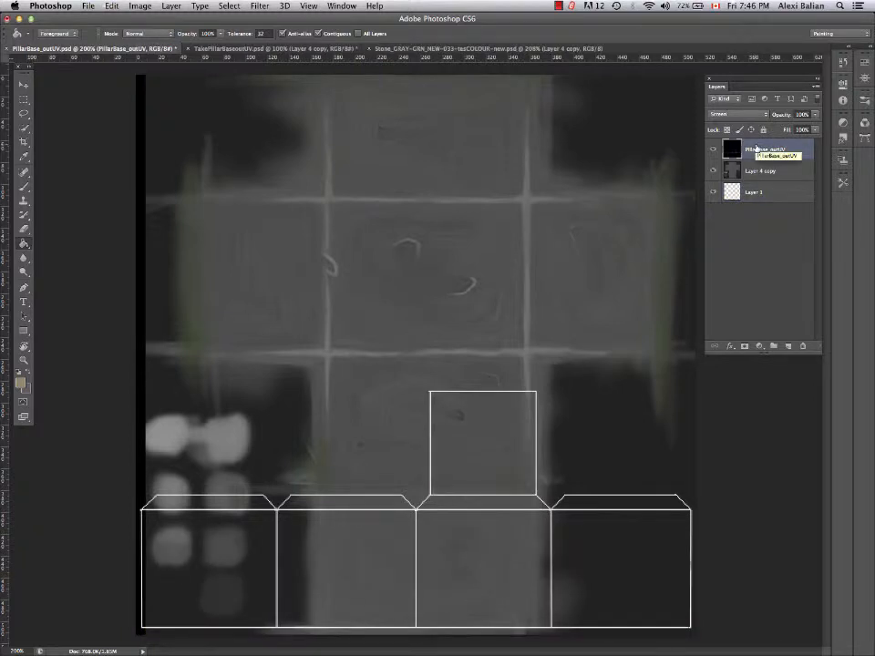
click(713, 170)
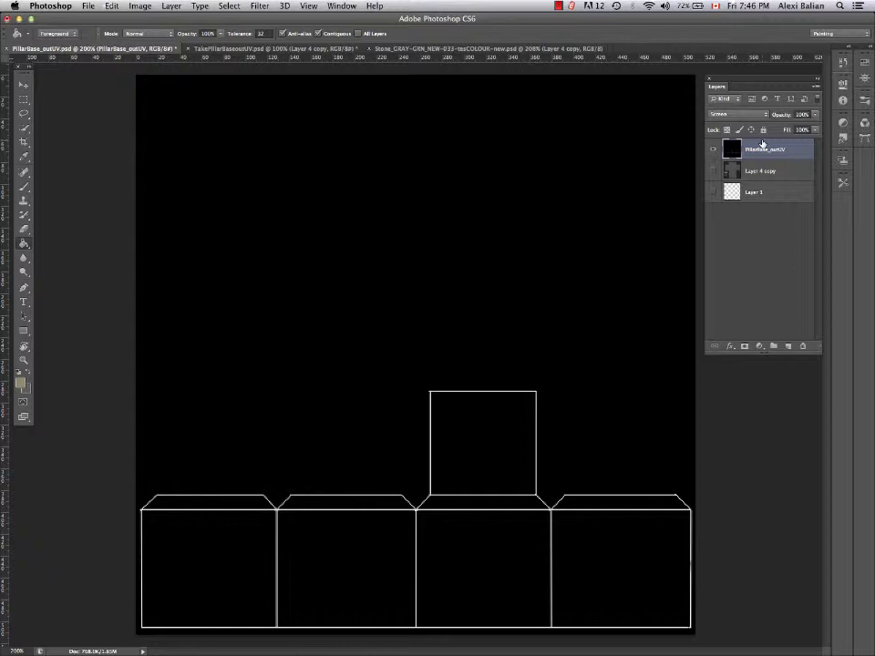
click(24, 129)
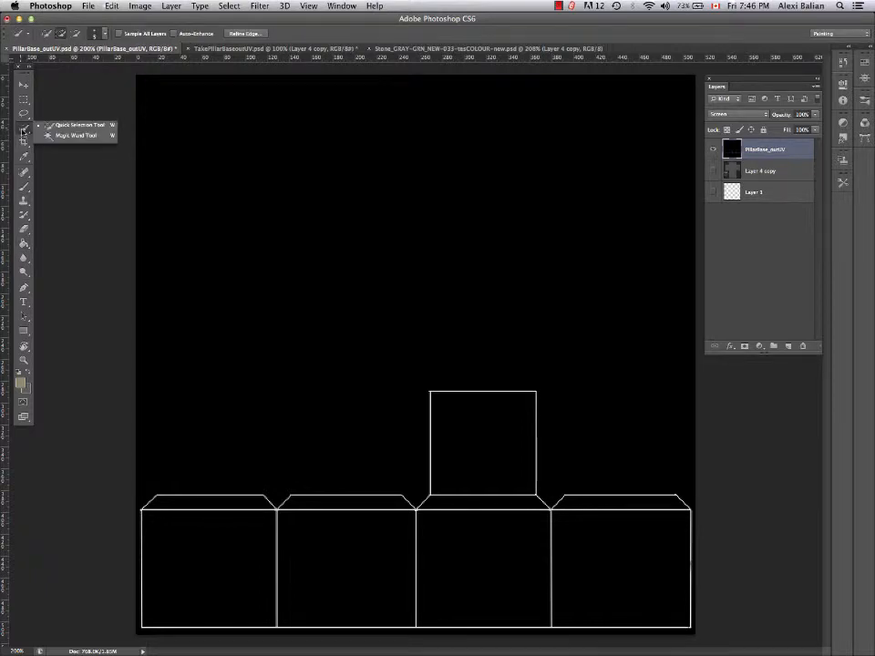
click(64, 125)
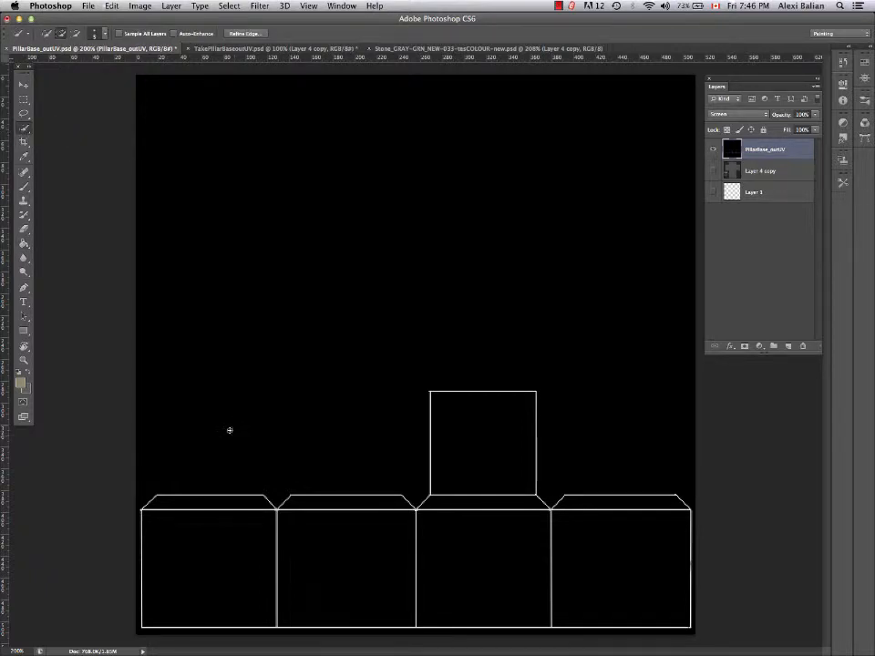
mouse_move(216, 429)
mouse_down()
mouse_move(164, 450)
mouse_move(265, 446)
mouse_move(376, 476)
mouse_move(399, 434)
mouse_move(415, 282)
mouse_move(497, 190)
mouse_up()
click(619, 590)
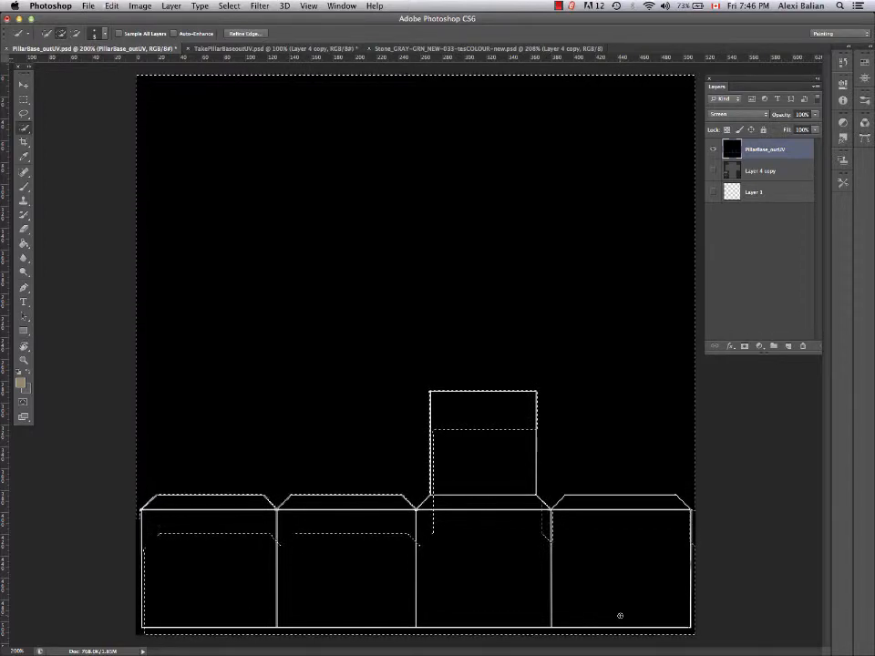
Subtract the interiors of the UV shells from the quick selection so only the surrounding black background is selected
key(alt)
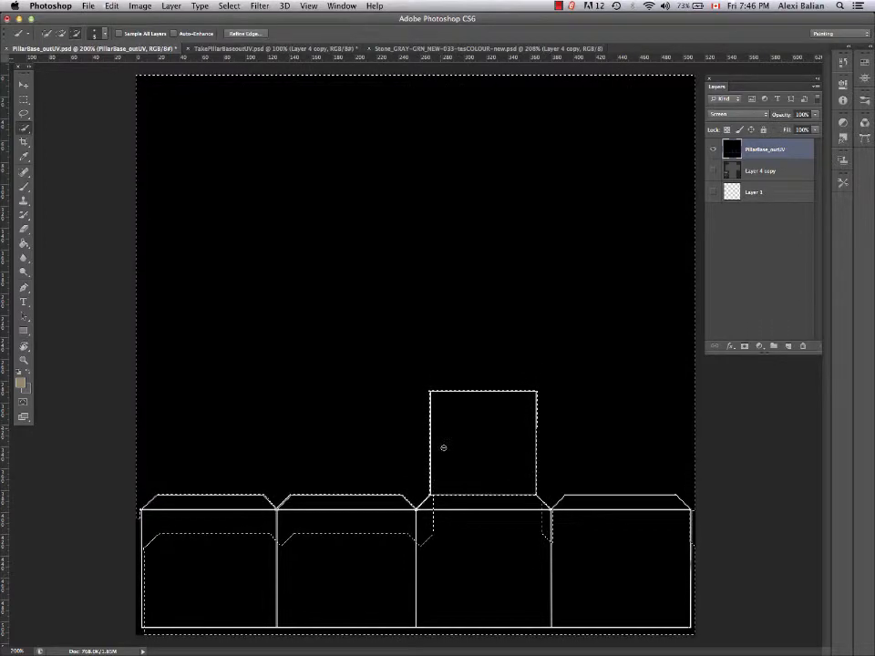
mouse_move(549, 534)
mouse_down()
mouse_move(667, 533)
mouse_move(631, 585)
mouse_up()
mouse_move(388, 531)
mouse_down()
mouse_move(305, 529)
mouse_move(193, 535)
mouse_up()
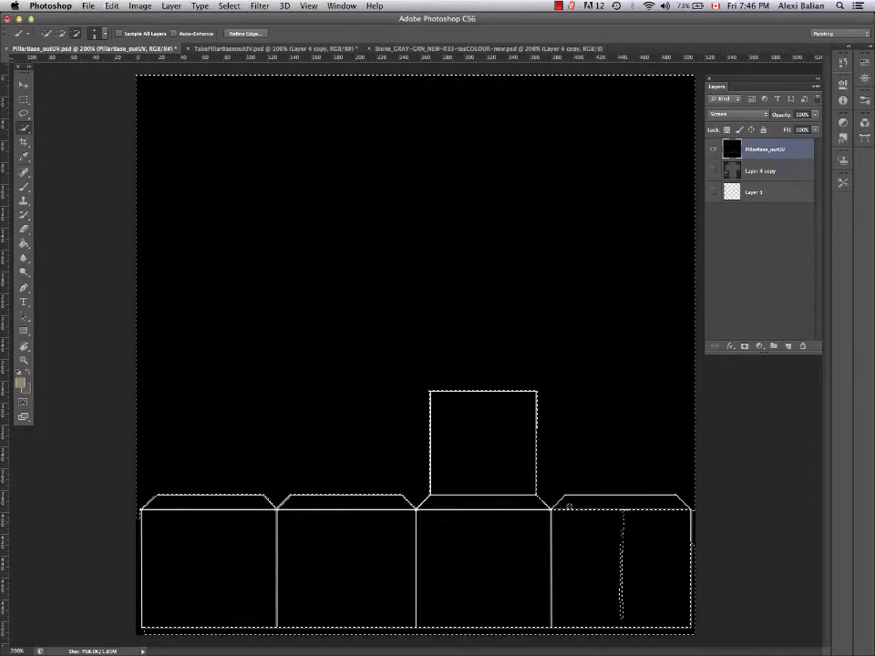
mouse_move(568, 505)
mouse_down()
mouse_move(678, 511)
mouse_move(620, 503)
mouse_move(621, 608)
mouse_up()
click(619, 510)
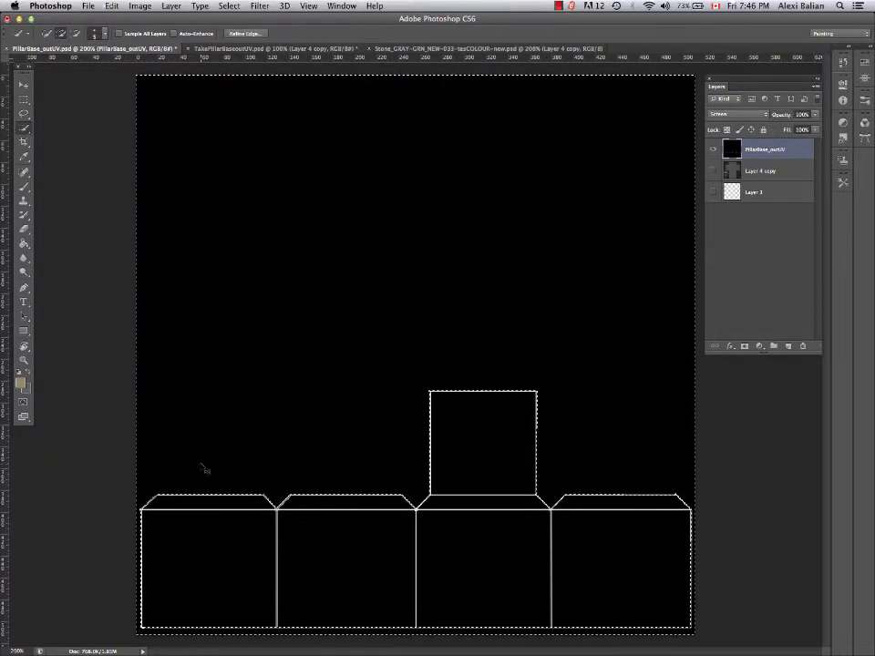
Invert the selection to cover the UV shells and expand it slightly beyond their outlines
key(super+shift+i)
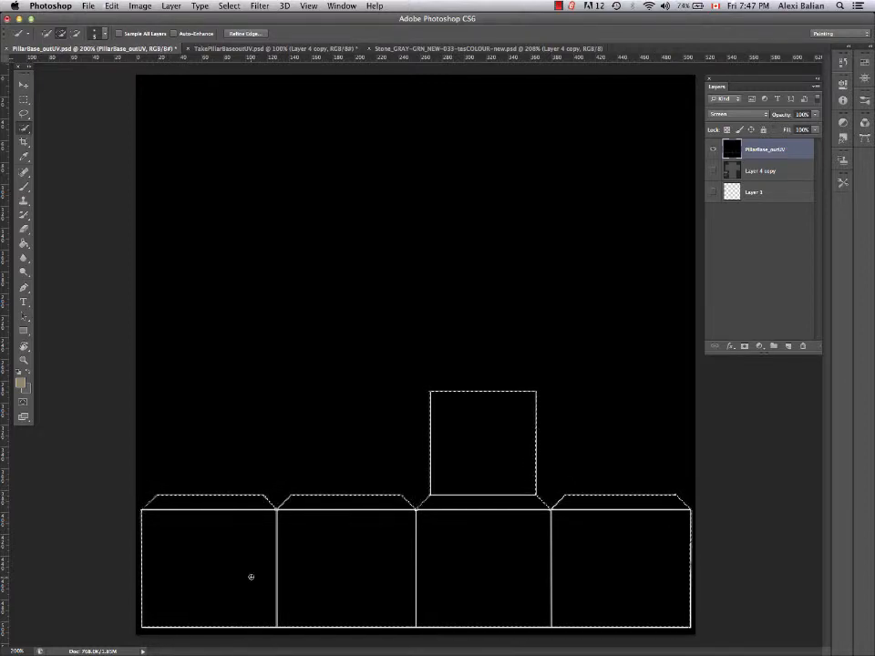
click(230, 5)
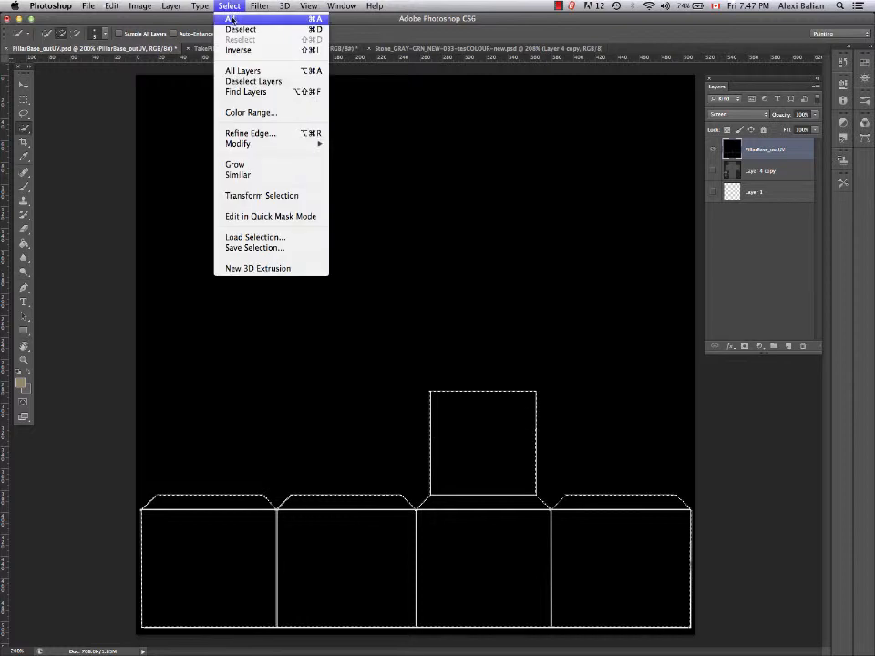
mouse_move(274, 144)
click(357, 164)
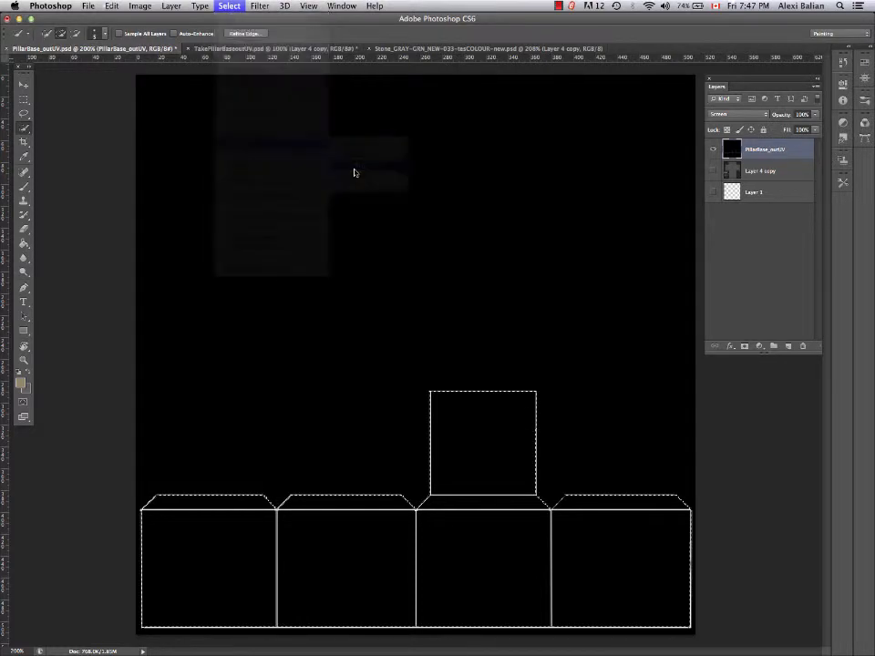
click(694, 301)
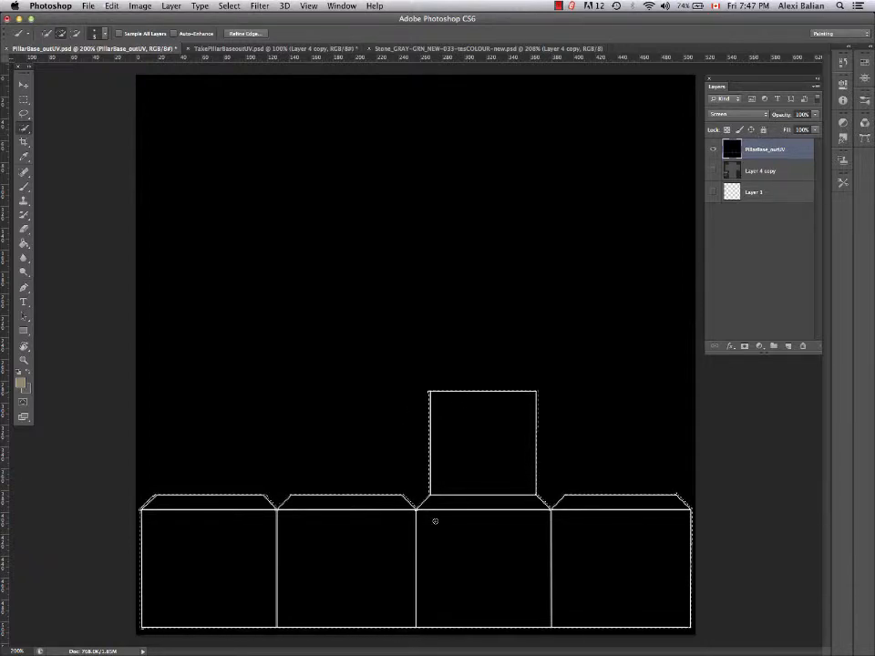
Place Layer 1 directly above Layer 4 copy and try to brush on it inside the selected UV area
click(761, 192)
drag(763, 192, 755, 170)
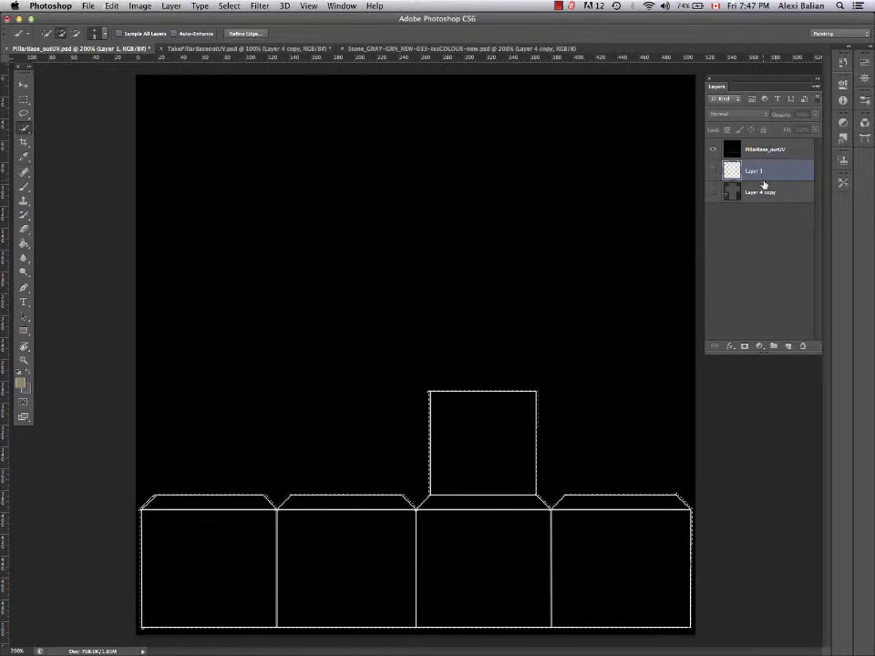
key(b)
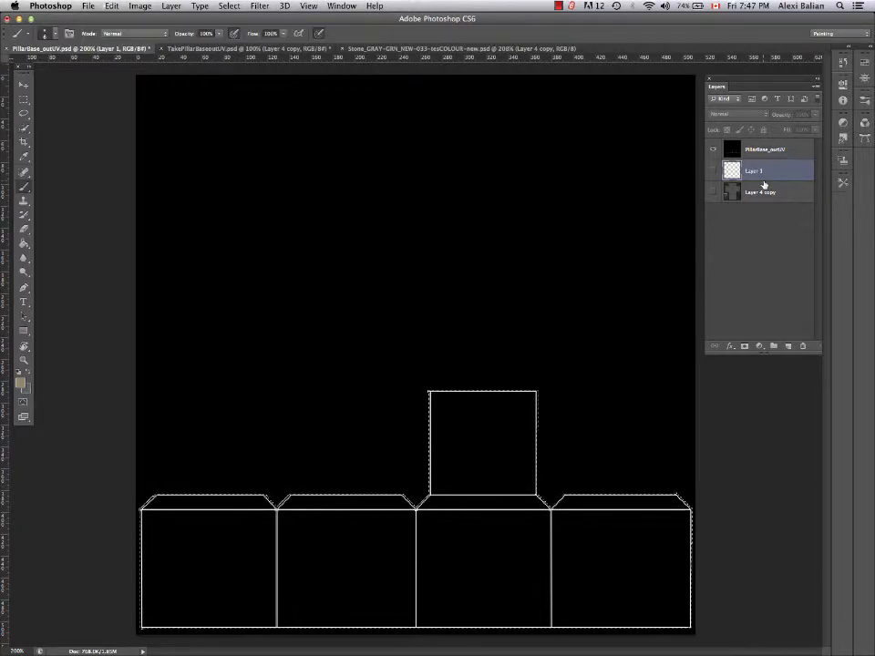
click(308, 545)
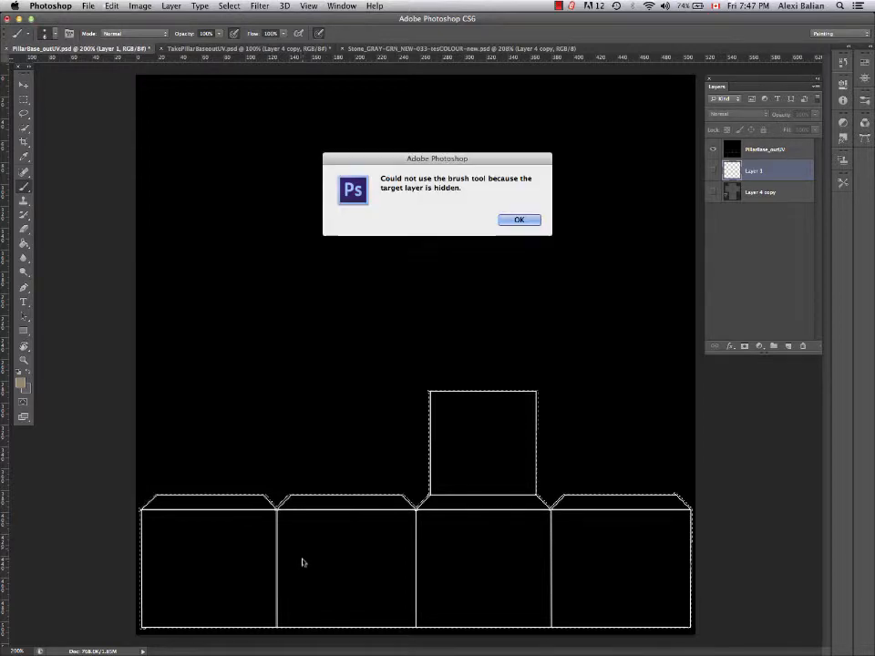
click(518, 220)
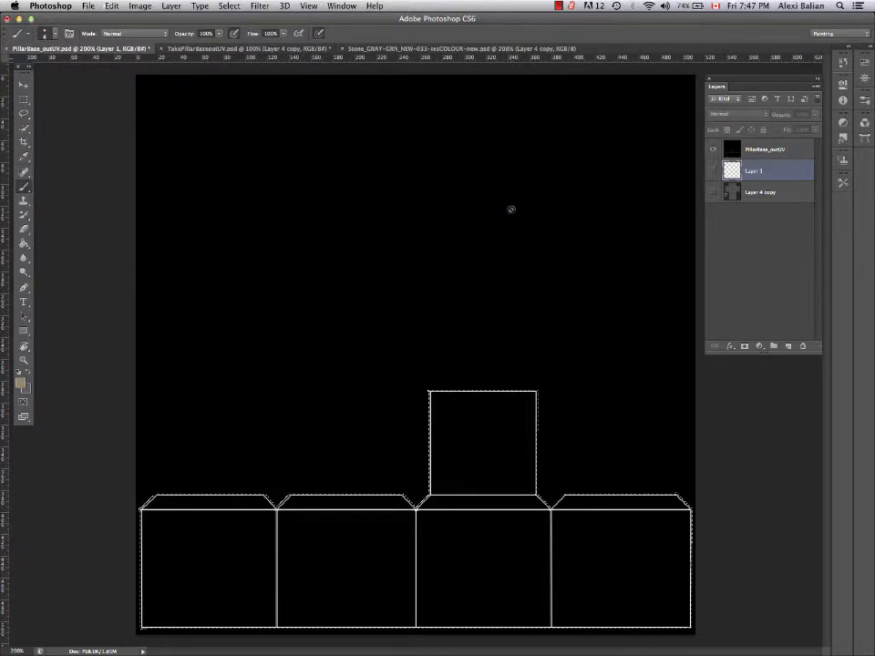
Hide the selection edges, make Layer 1 visible and brush zigzag test strokes across the first two UV faces
click(758, 151)
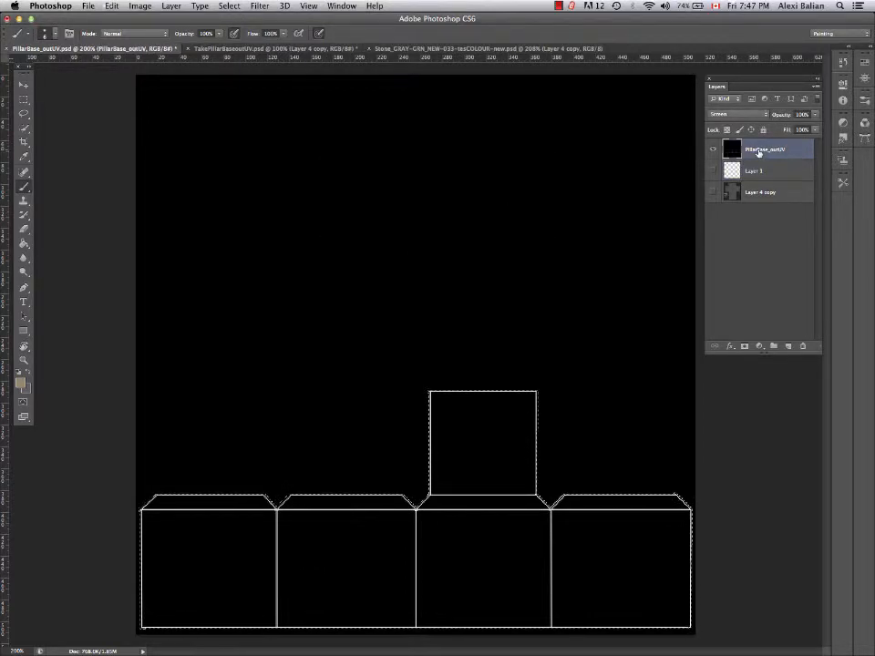
key(super+h)
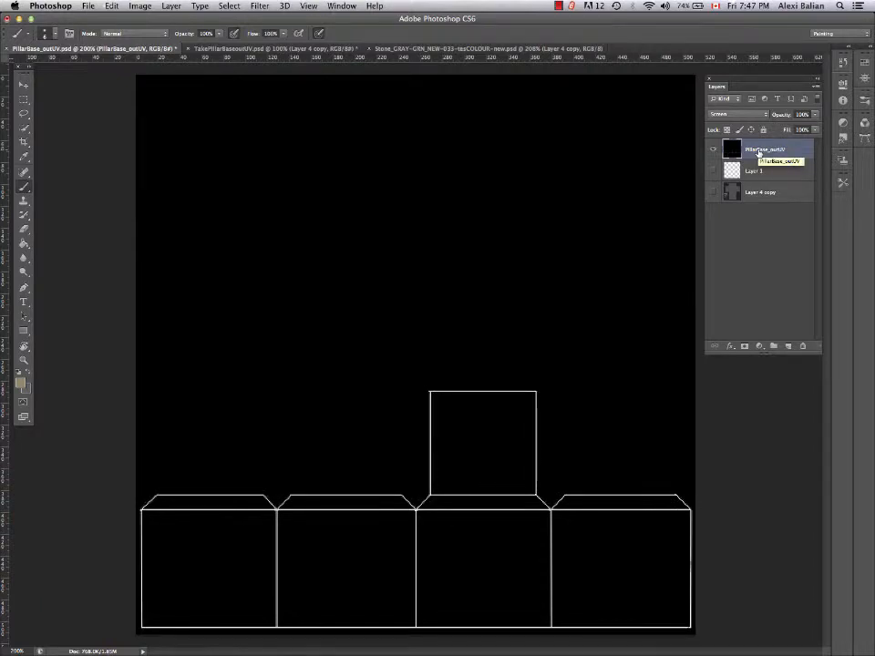
click(743, 172)
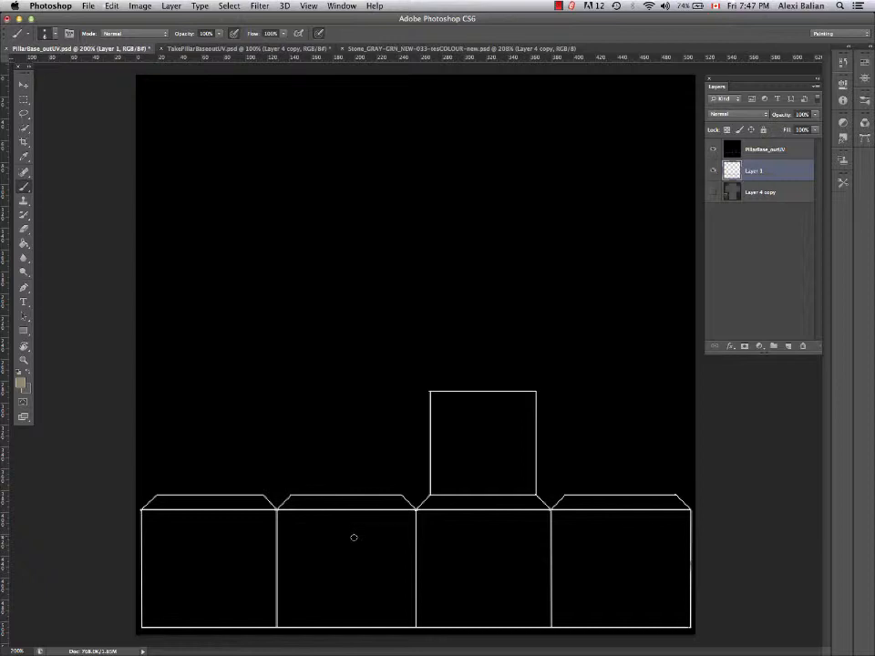
mouse_move(351, 531)
mouse_down()
mouse_move(289, 464)
mouse_move(339, 534)
mouse_move(266, 461)
mouse_move(330, 535)
mouse_move(232, 488)
mouse_move(303, 571)
mouse_move(221, 508)
mouse_move(270, 549)
mouse_up()
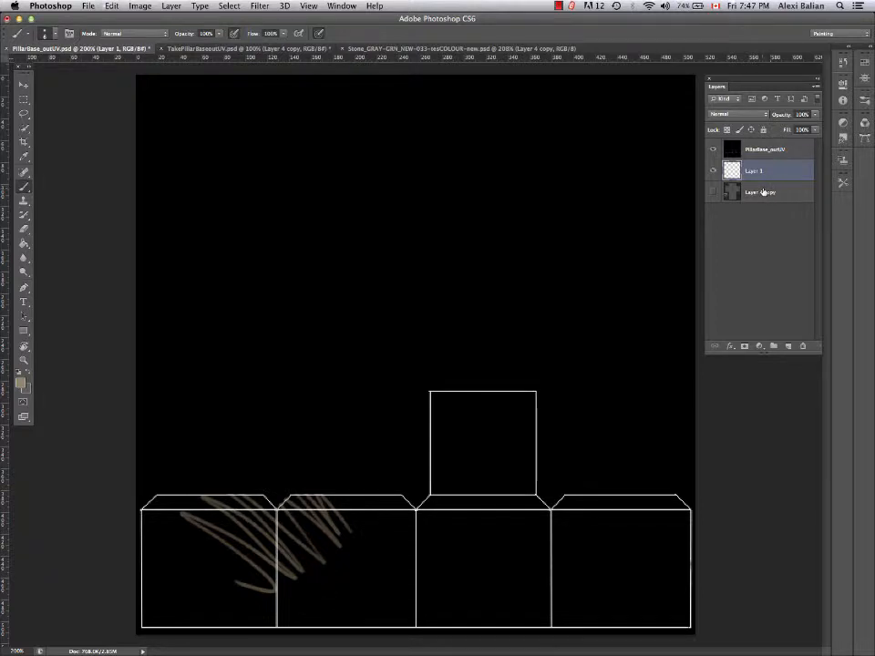
Show Layer 4 copy and sample the grey of its central stone panel as the foreground colour
click(714, 193)
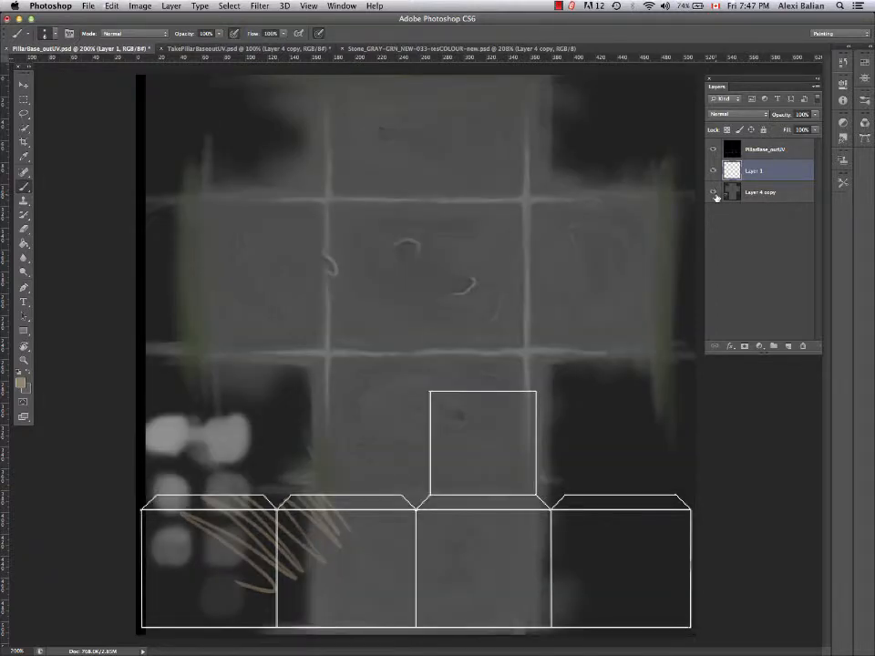
key(i)
drag(355, 302, 351, 299)
key(b)
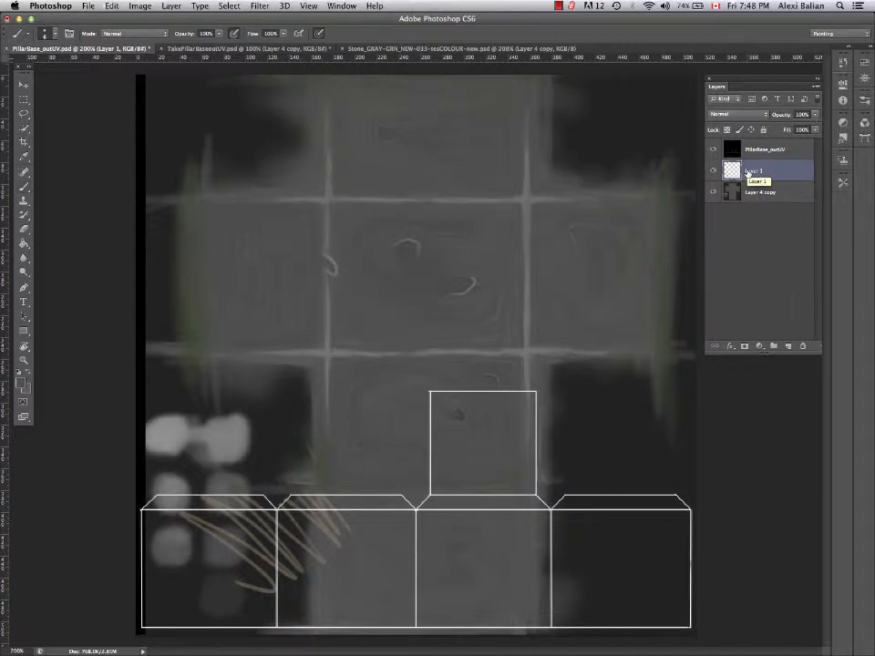
Fill the selected UV shells on Layer 1 with the sampled grey using the Paint Bucket, covering the test strokes
key(g)
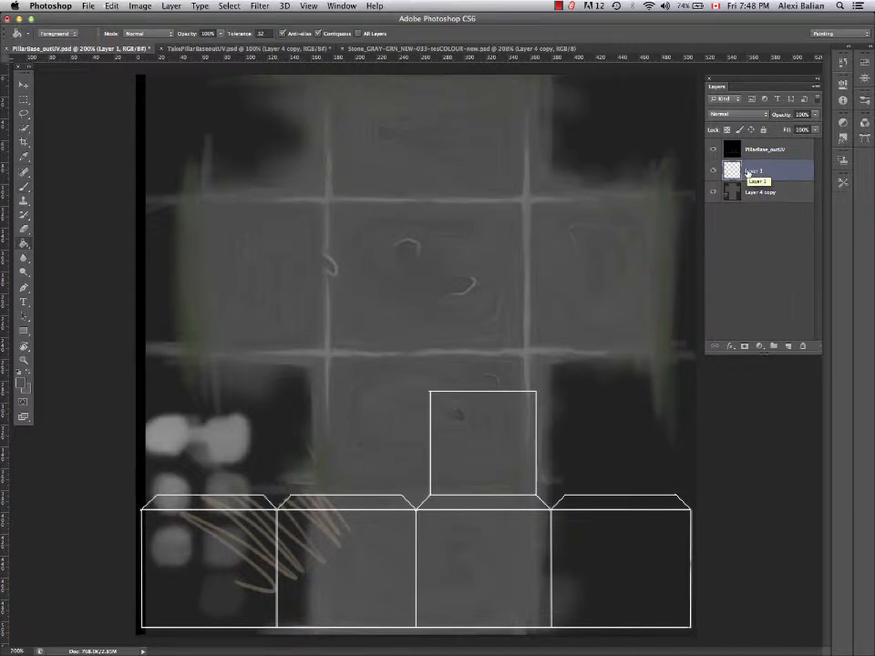
key(shift+g)
key(shift+g)
key(shift+g)
key(shift+g)
key(shift+g)
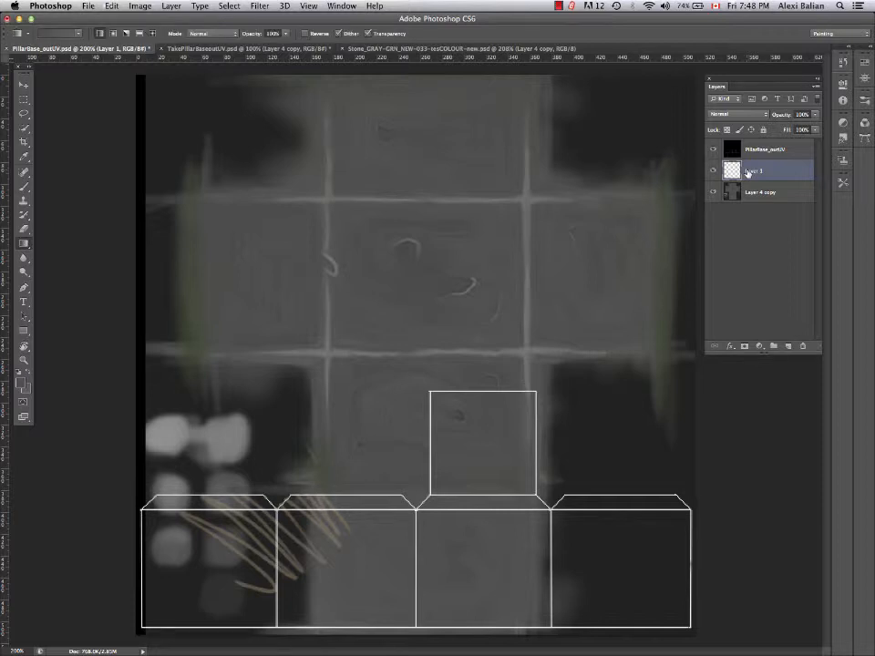
key(shift+g)
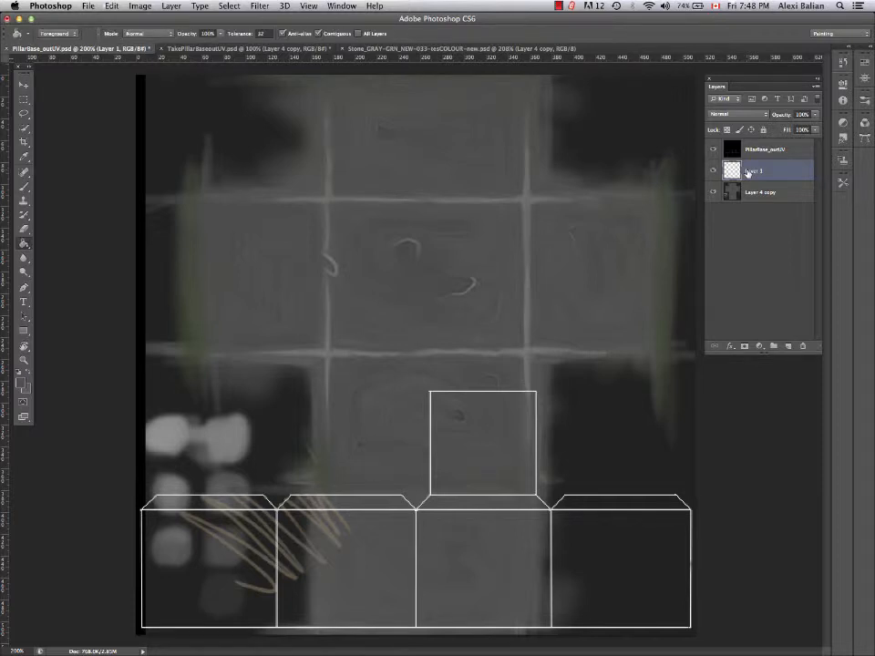
click(383, 555)
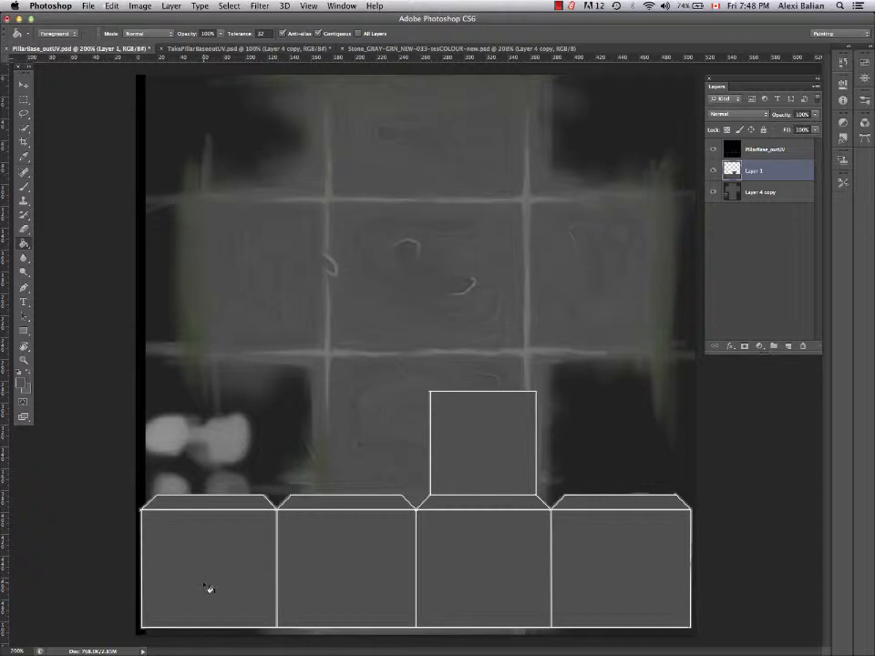
Copy the central stone panel of Layer 4 copy inside its light seams and paste it as a new layer above Layer 1
click(762, 194)
key(m)
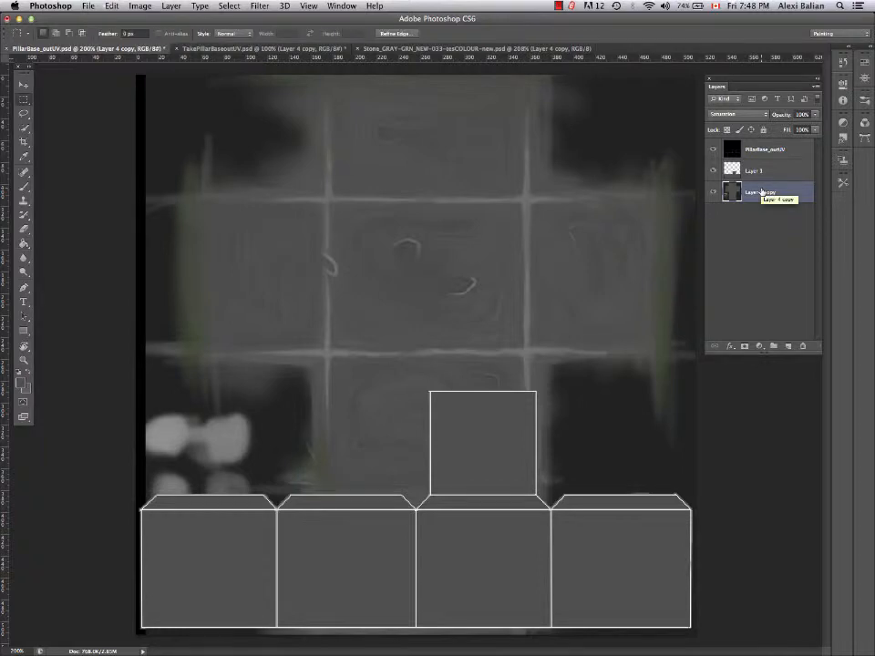
drag(336, 202, 520, 343)
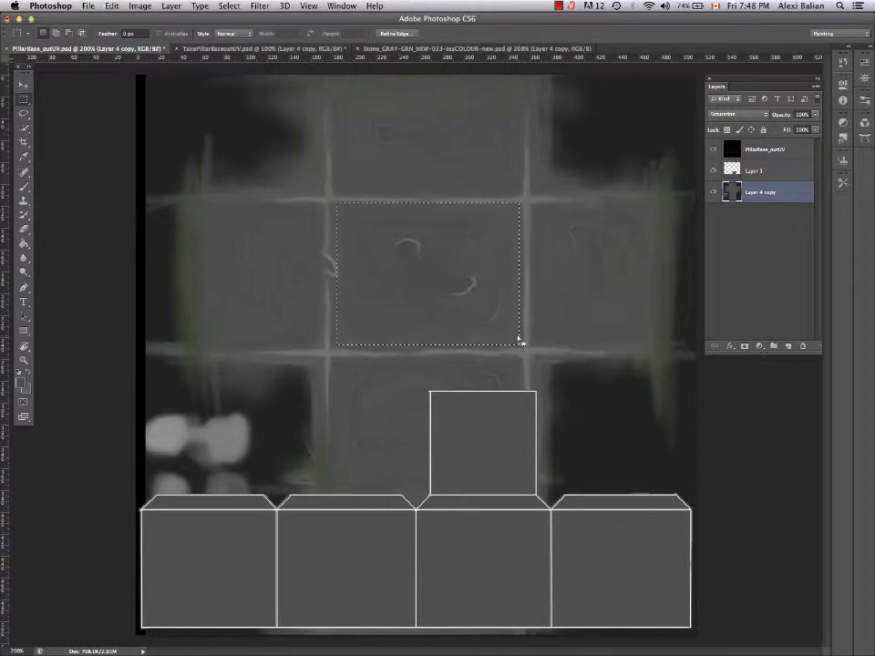
click(756, 170)
key(super+c)
key(super+v)
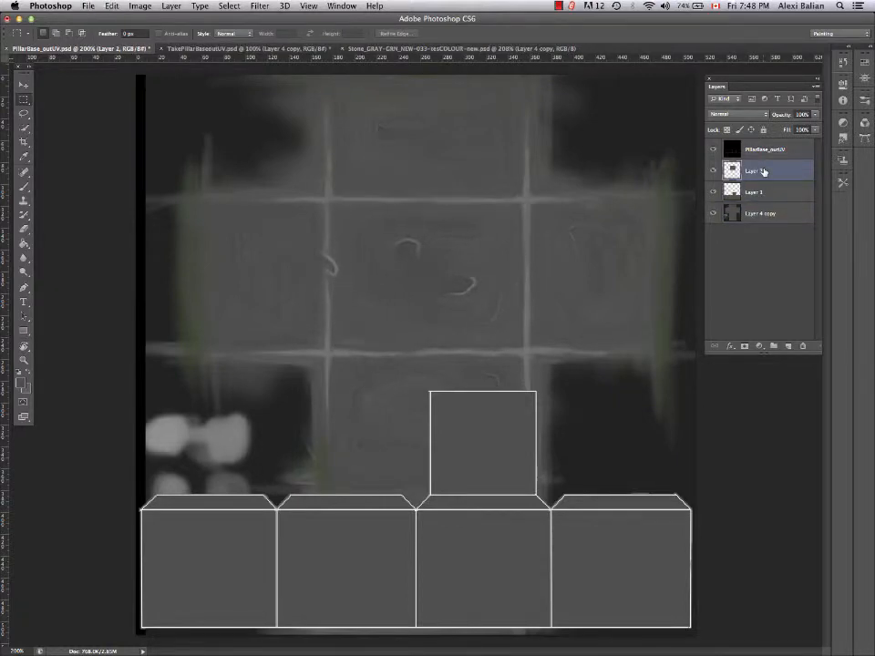
Hide Layer 4 copy and move the pasted stone patch down over the second square UV face of the lower row
click(713, 213)
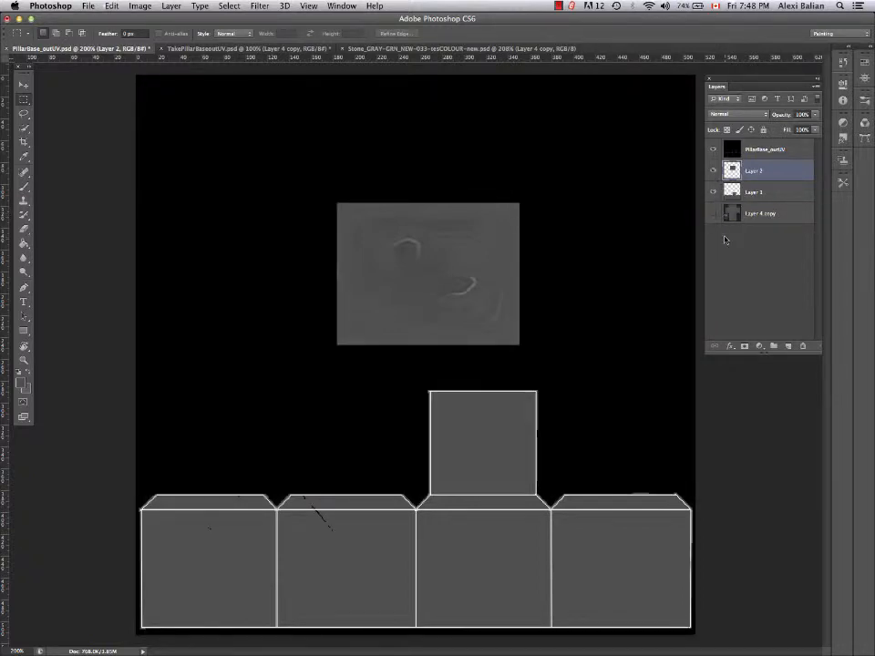
key(v)
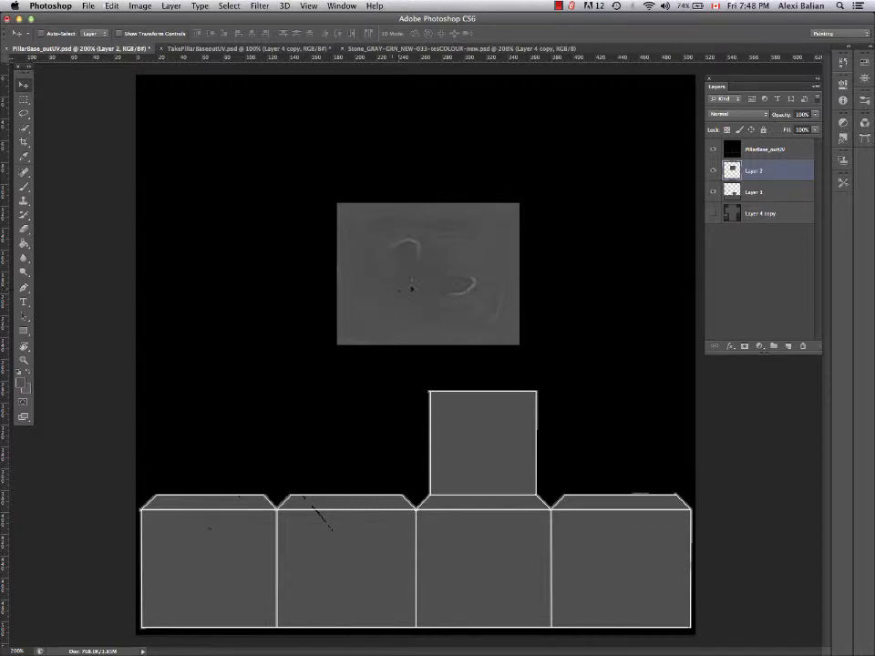
drag(410, 287, 318, 578)
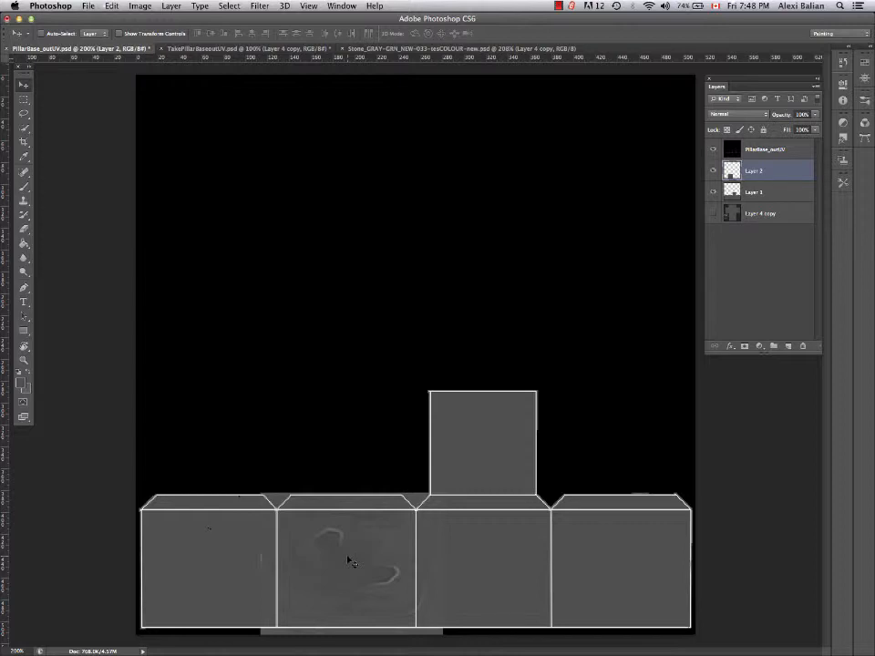
Duplicate the stone patch over the other lower-row faces and the upper square, rotating the third face's copy 180 degrees before copying it onward
drag(363, 586, 676, 599)
key(super+t)
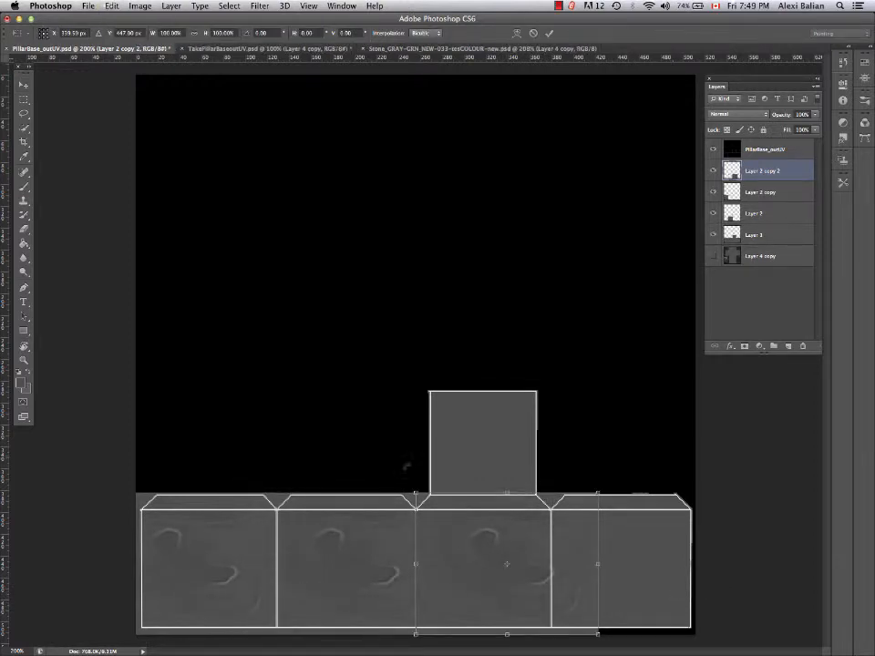
drag(406, 468, 619, 625)
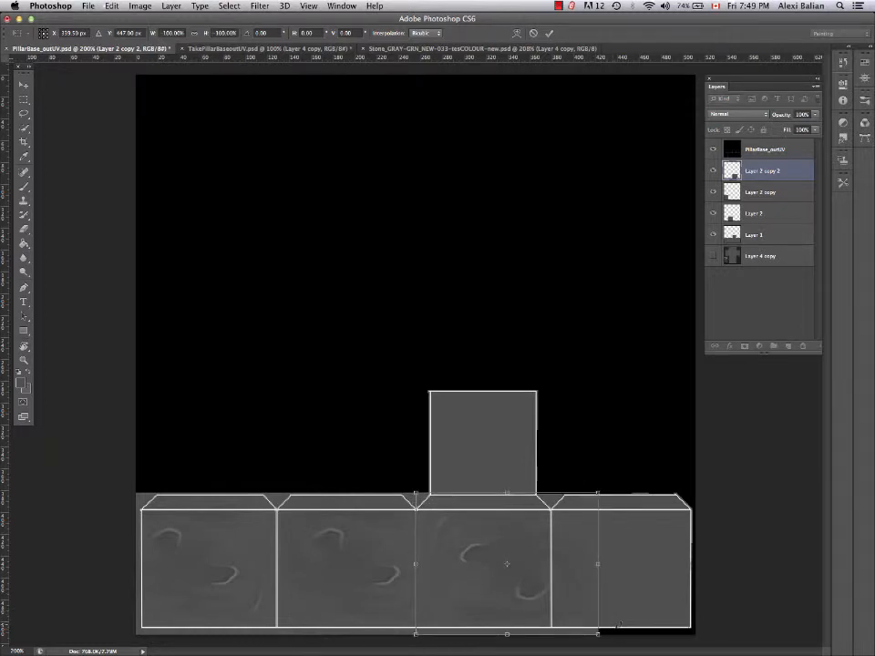
drag(478, 582, 621, 578)
key(Return)
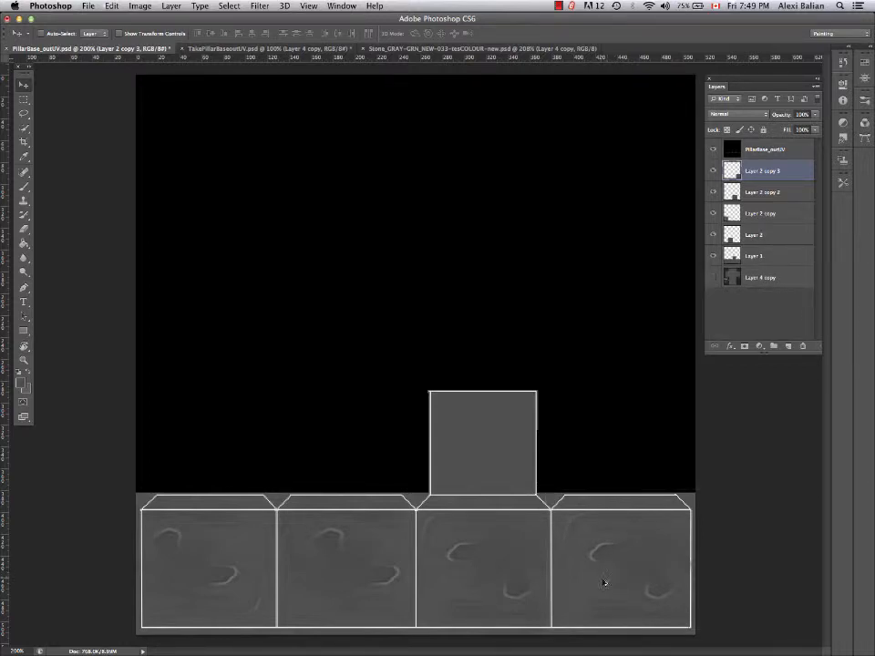
drag(603, 582, 428, 454)
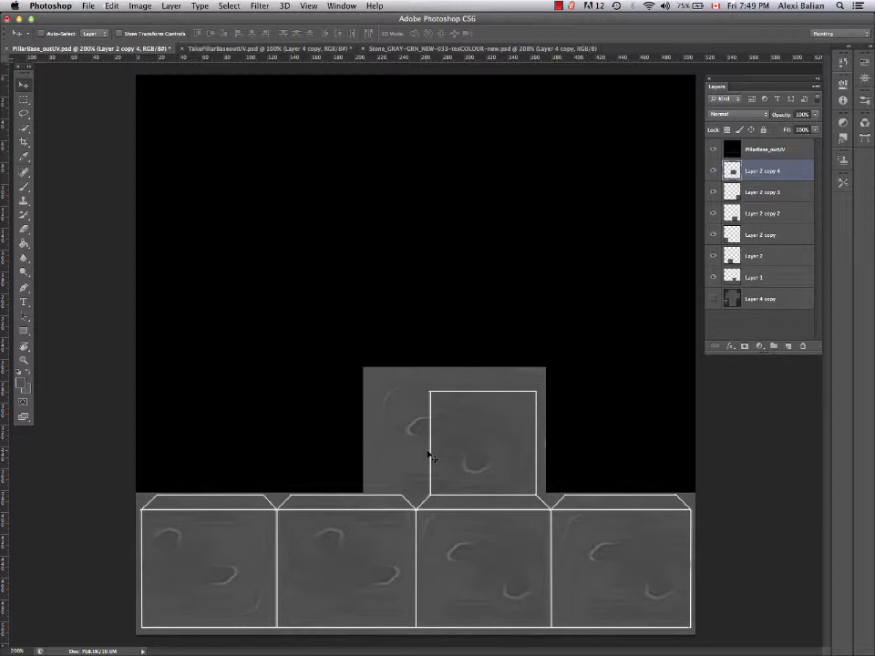
Merge Layer 2 and its four copies into one layer, hide Layer 1 and make the merged layer active
shift+click(773, 256)
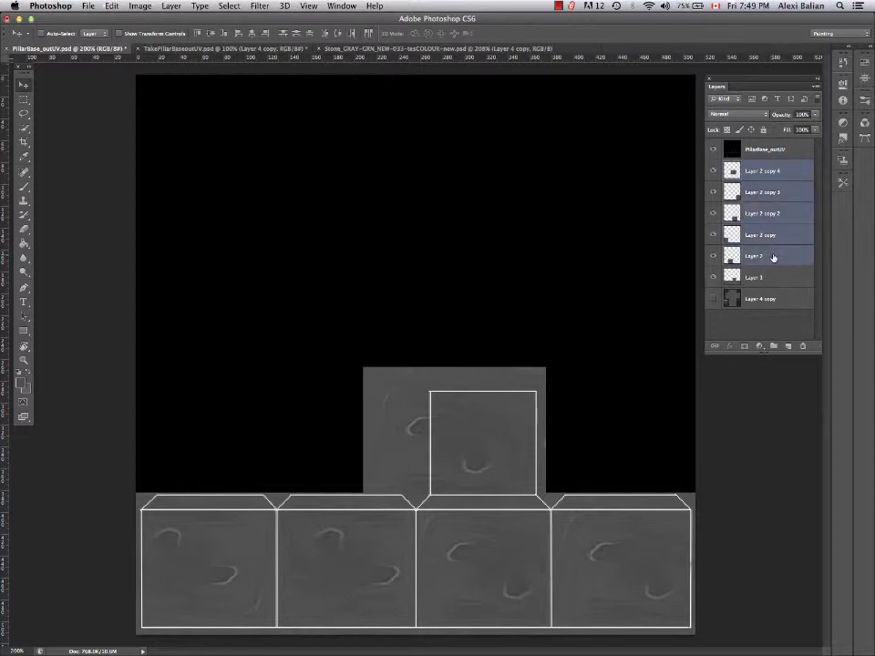
click(815, 86)
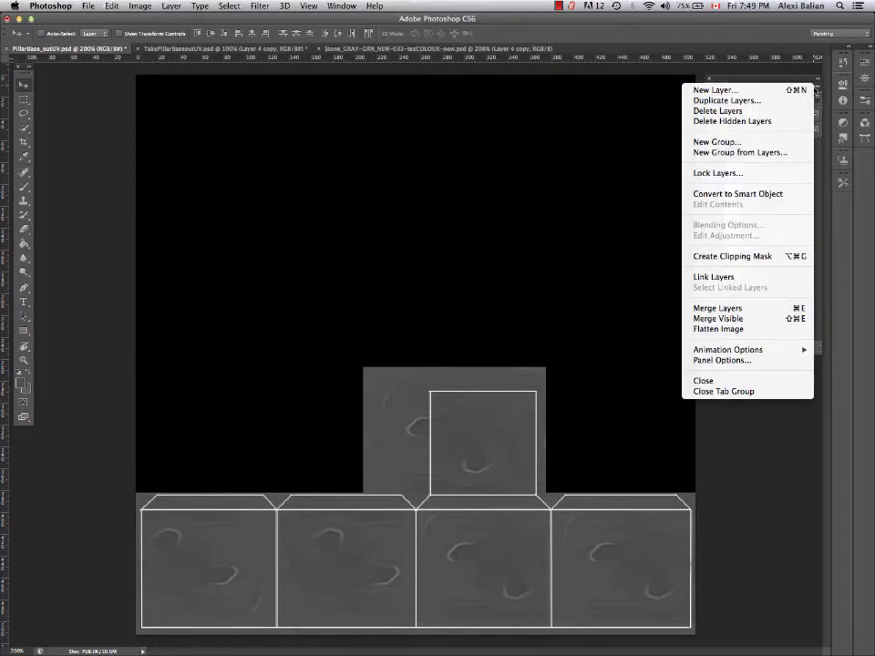
click(709, 309)
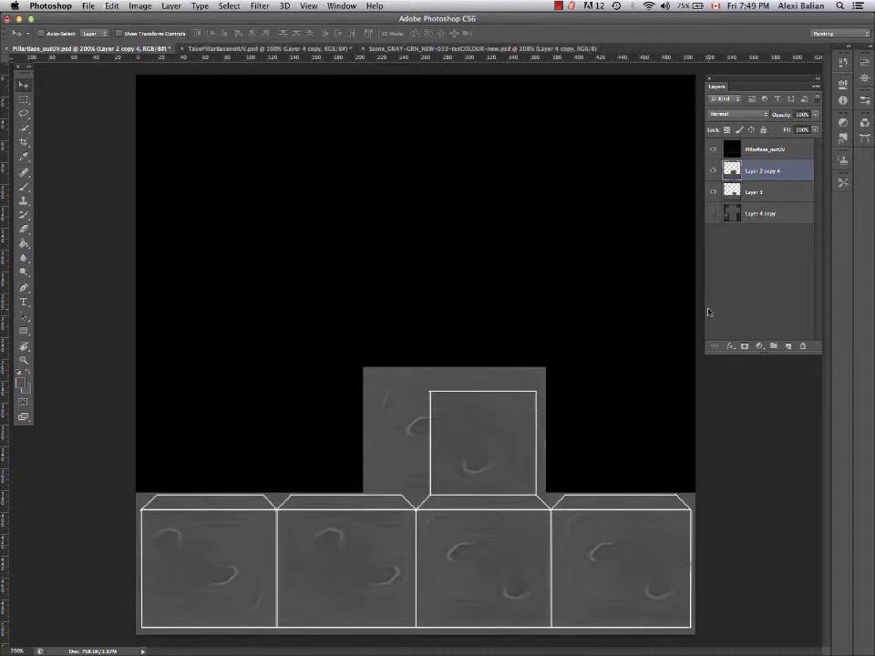
click(756, 190)
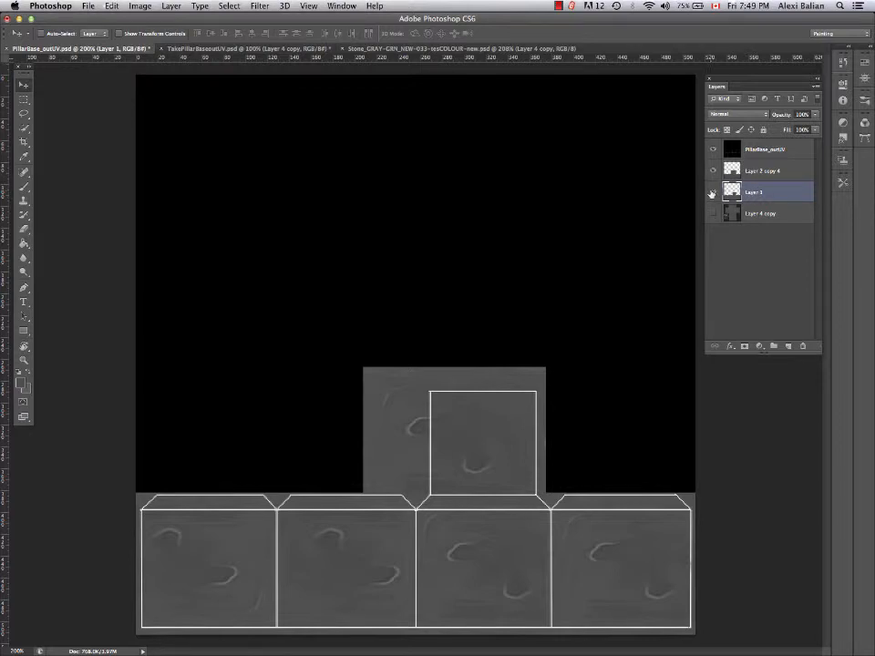
click(713, 192)
click(749, 170)
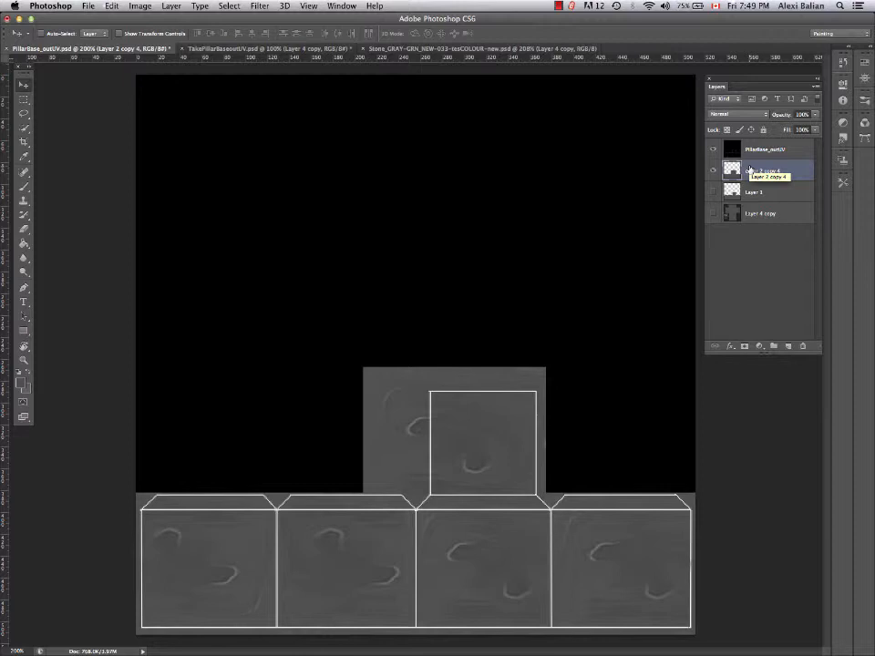
Sample the stone grey in the upper square and set the brush to 21 px, 81% hardness and 28% spacing
key(i)
click(437, 474)
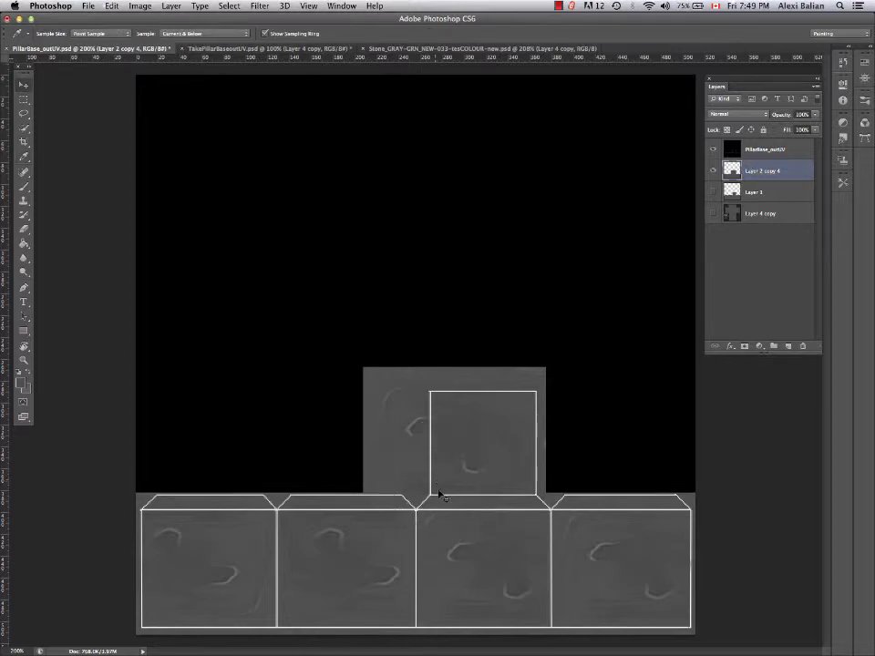
key(b)
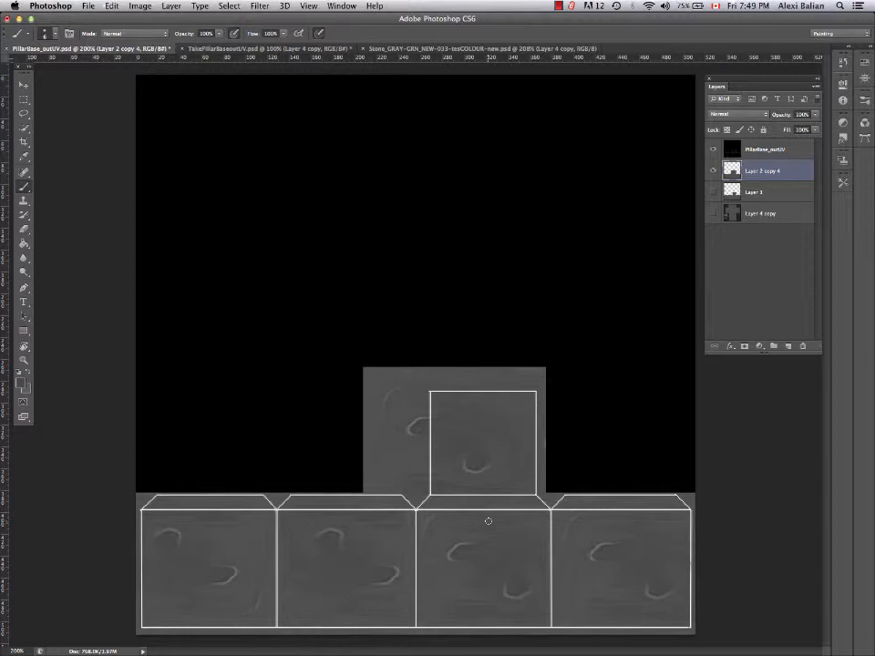
click(70, 33)
drag(742, 346, 694, 249)
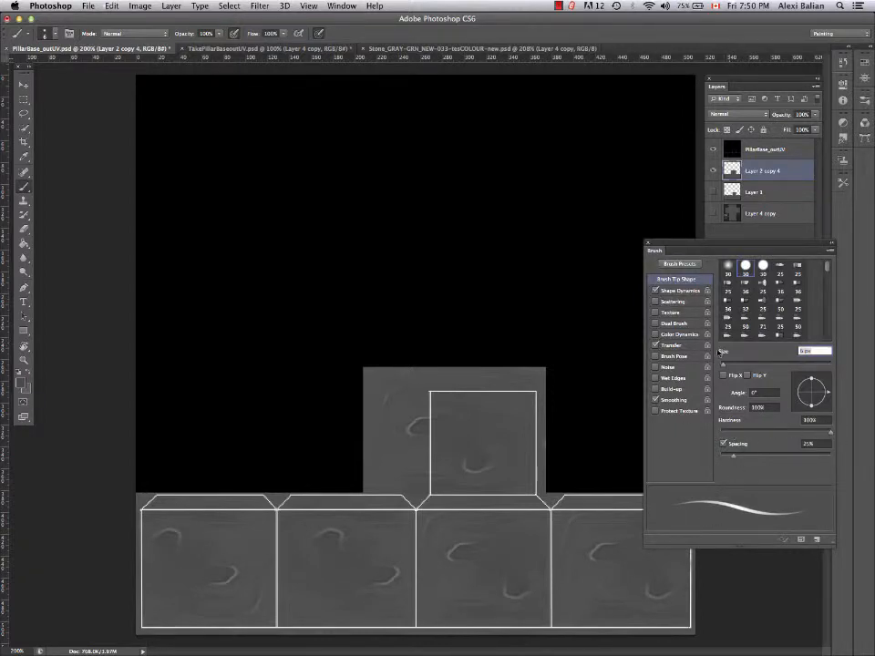
drag(723, 364, 729, 366)
drag(733, 365, 730, 365)
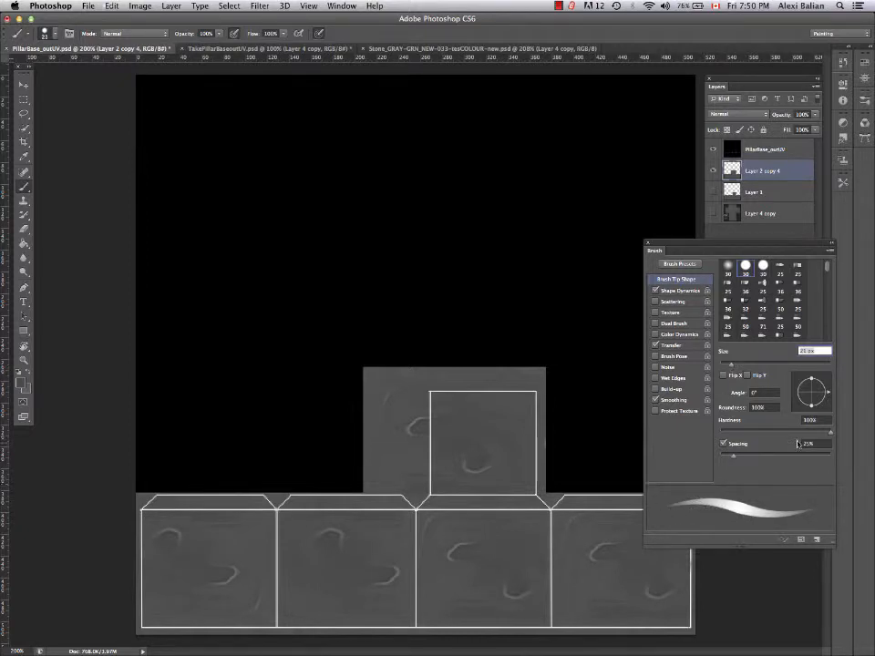
mouse_move(832, 435)
mouse_down()
mouse_move(794, 442)
mouse_move(810, 435)
mouse_up()
drag(733, 455, 733, 459)
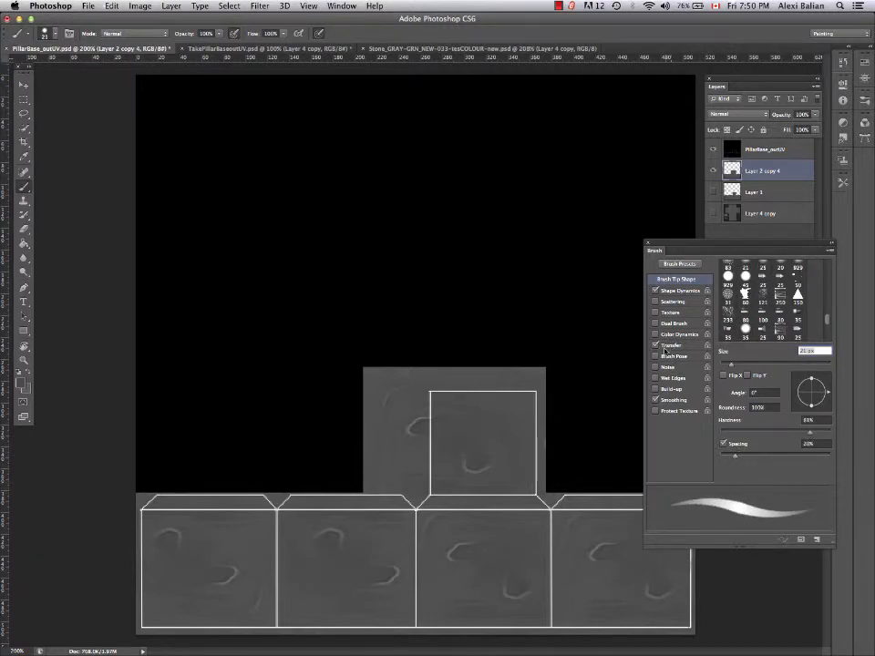
Try Scattering on the brush with 91% hardness and 1% spacing, and switch Scattering off again
click(655, 301)
drag(737, 458, 733, 459)
drag(786, 437, 822, 438)
mouse_move(731, 459)
mouse_down()
mouse_move(722, 462)
mouse_move(784, 457)
mouse_move(720, 459)
mouse_up()
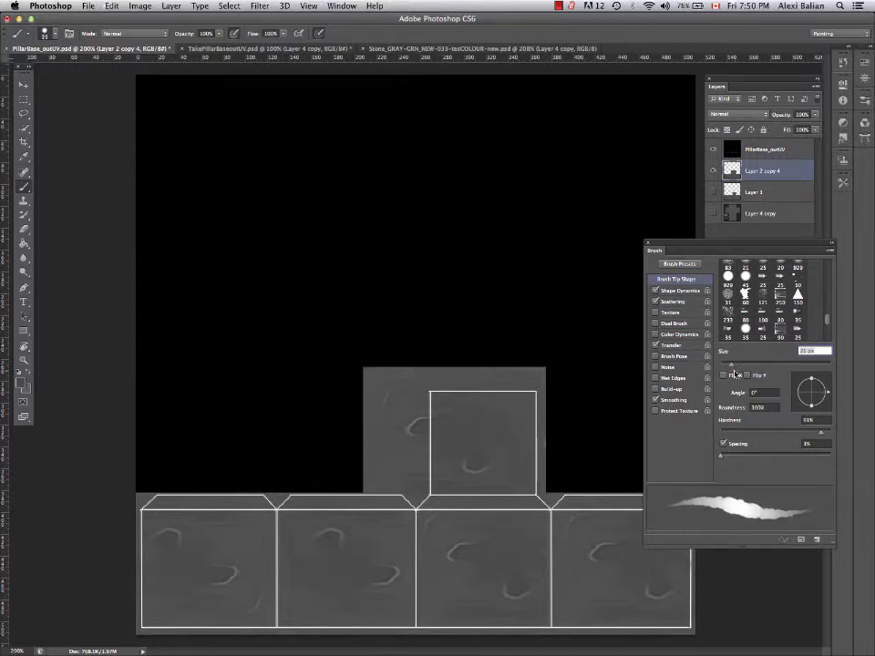
click(656, 302)
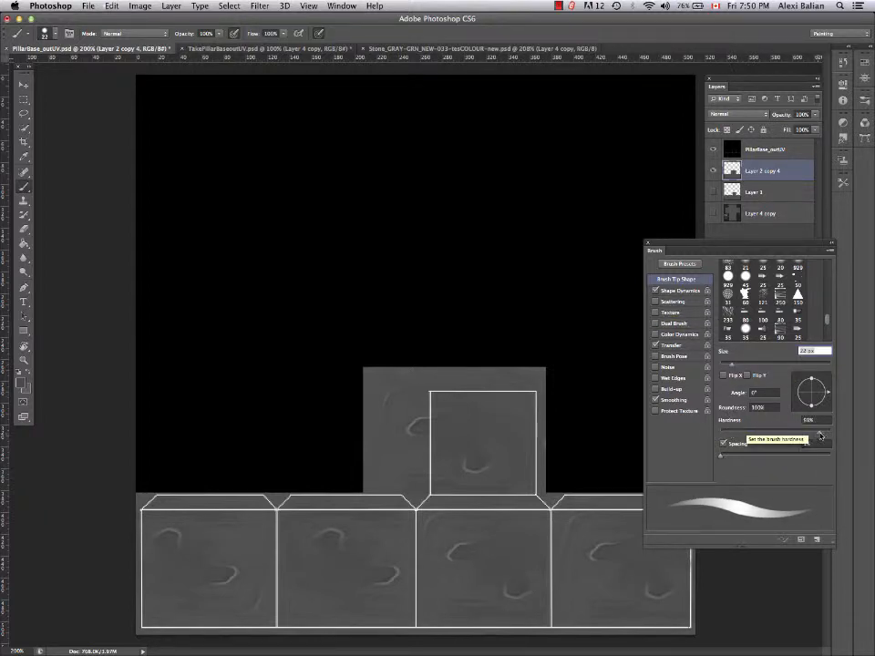
Set the brush hardness to 89% and the spacing to 30%
click(796, 434)
drag(796, 438, 817, 434)
mouse_move(725, 456)
mouse_down()
mouse_move(759, 457)
mouse_move(729, 459)
mouse_move(740, 460)
mouse_up()
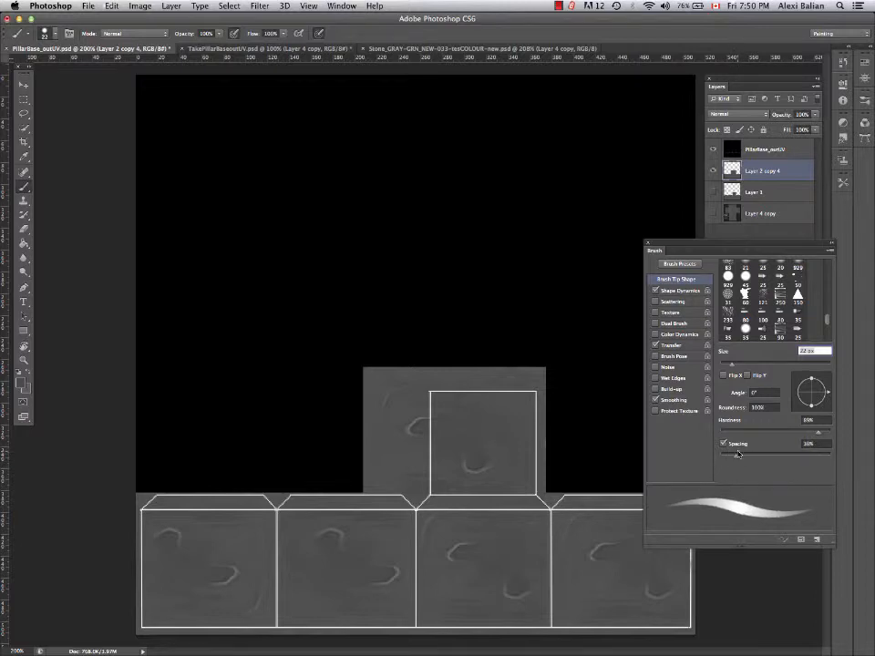
key(alt+BackSpace)
key(super+equal)
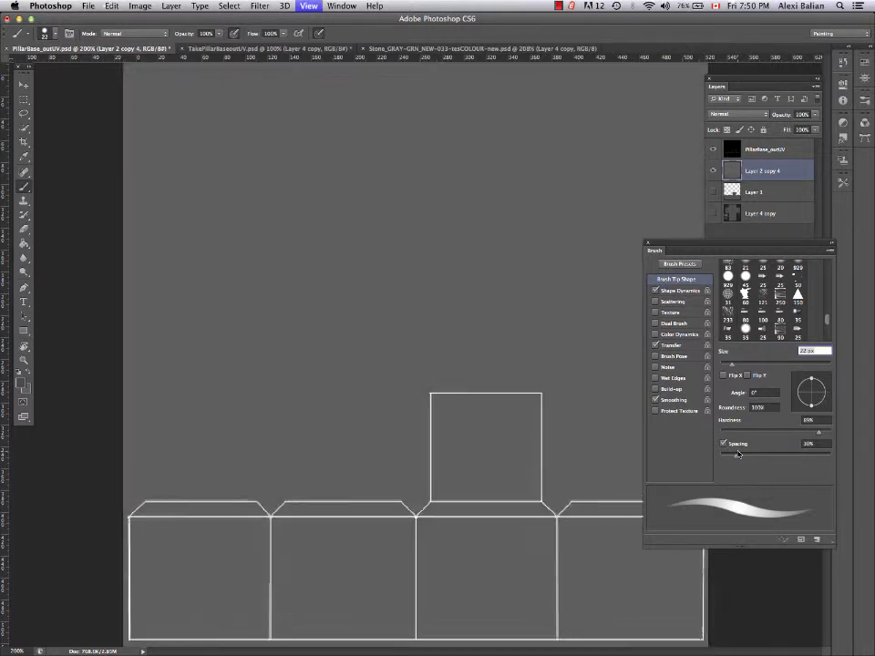
key(super+z)
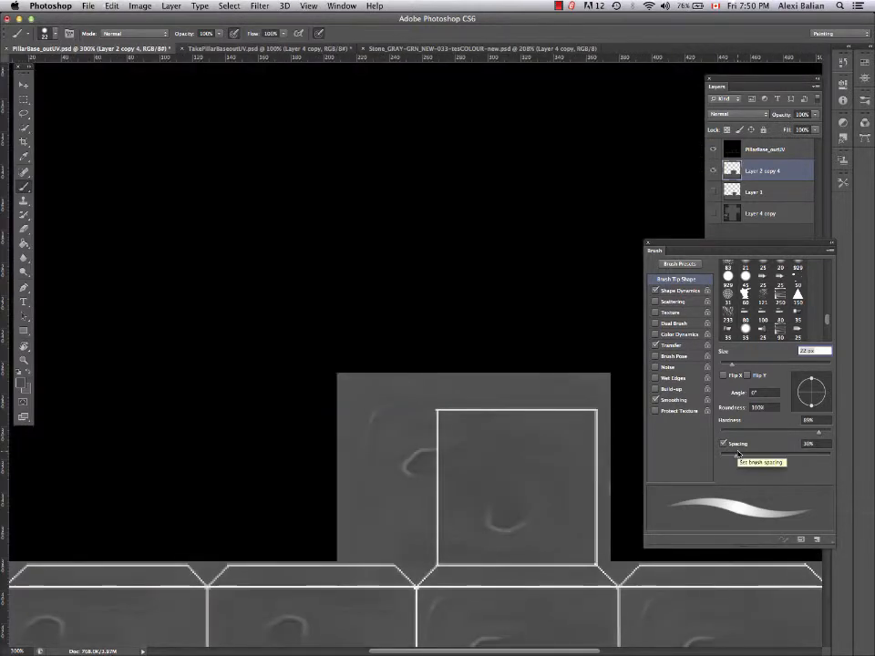
Collapse the Brush settings and reduce the brush to 9 px with 86% opacity and 82% flow
scroll(386, 361, down, 10)
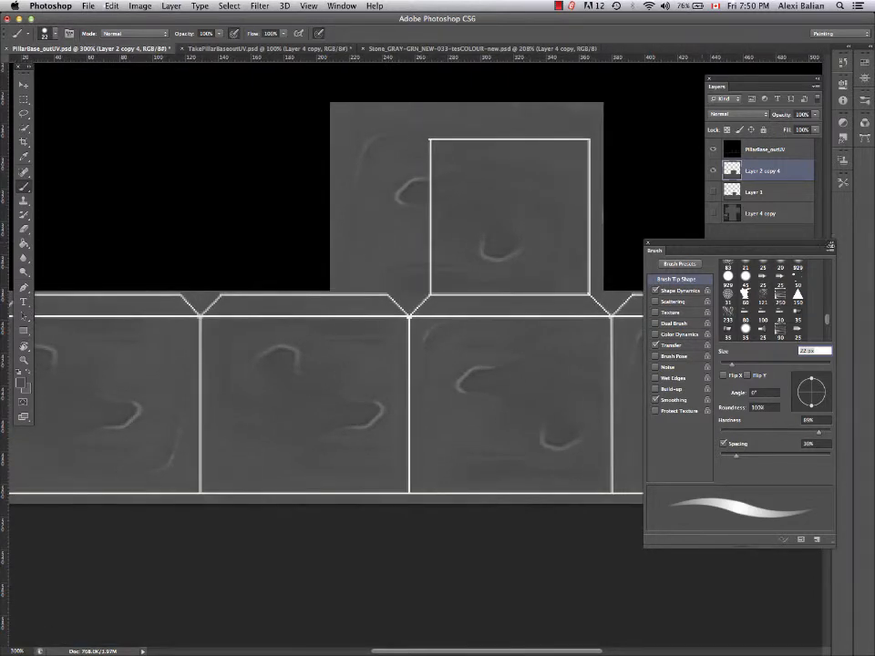
click(831, 241)
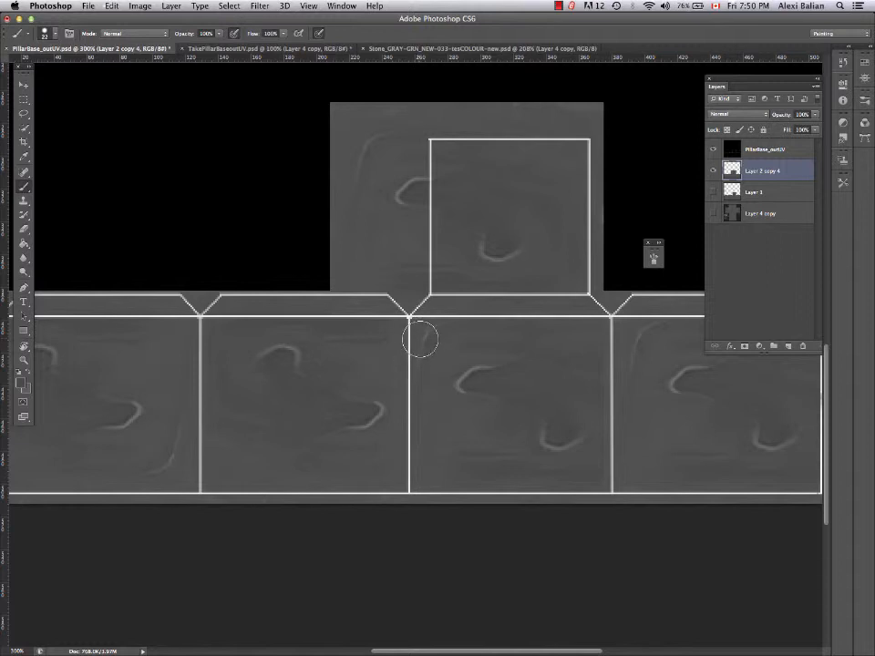
key(s)
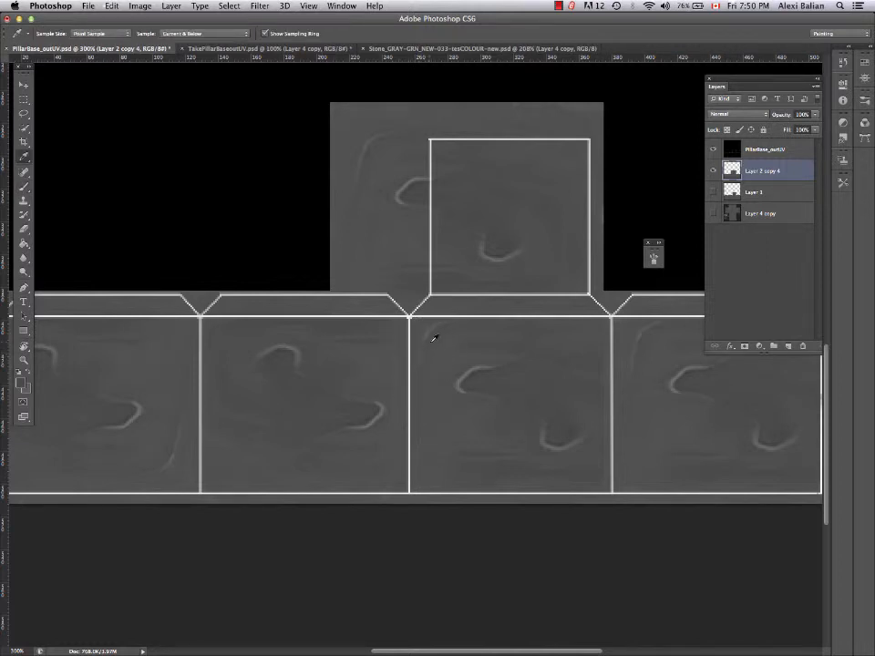
key(b)
key(bracketleft)
key(bracketleft)
key(bracketleft)
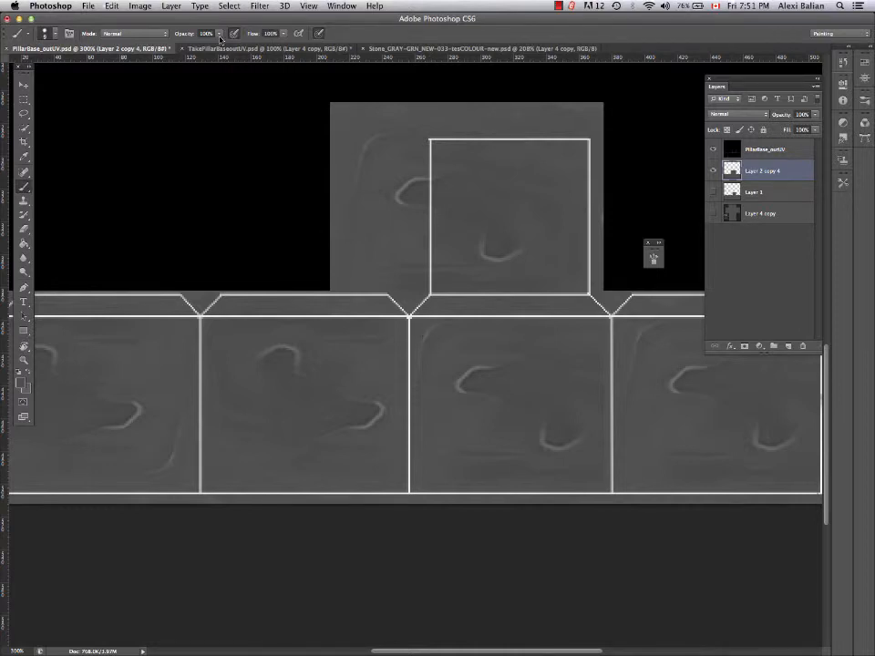
drag(218, 35, 213, 45)
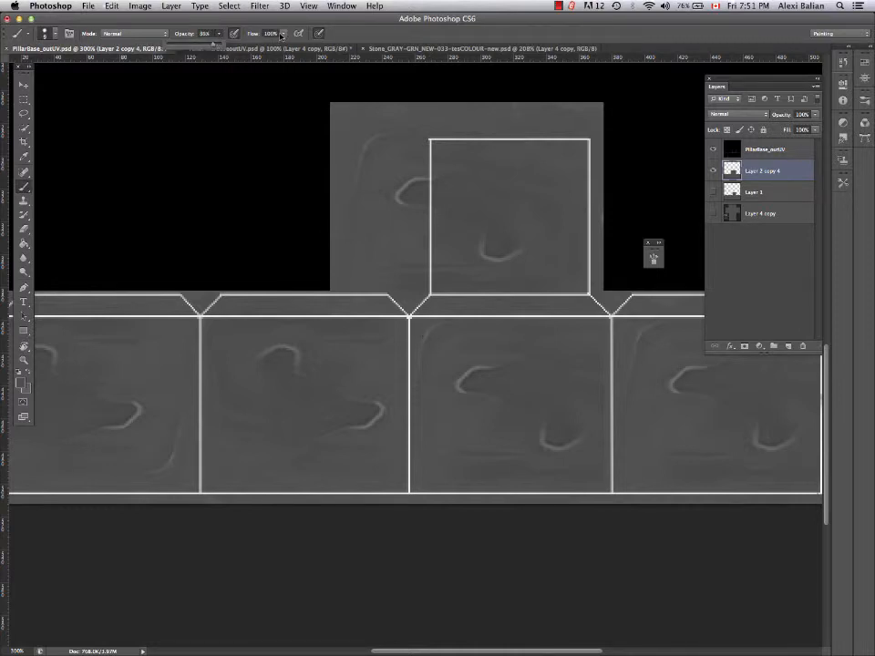
drag(282, 36, 275, 44)
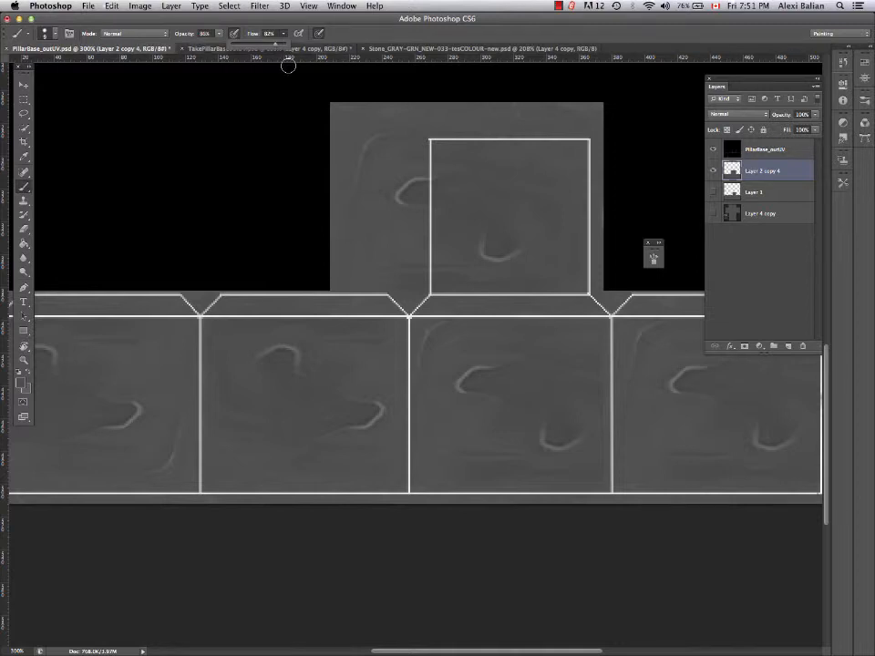
Paint out the light corner streak and the upper crescent mark on the third lower-row face using greys sampled beside them
alt+click(419, 325)
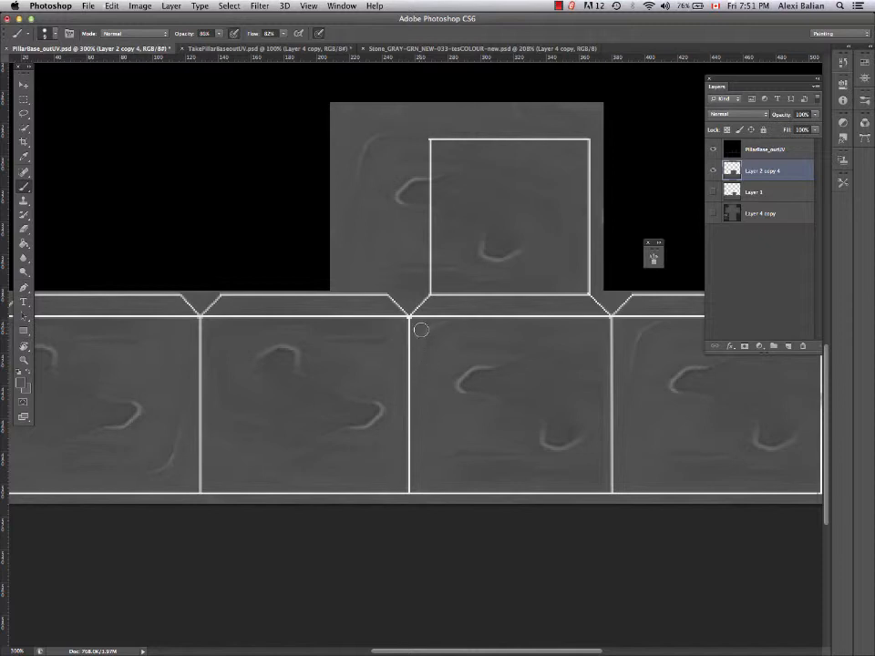
mouse_move(434, 338)
mouse_down()
mouse_move(453, 325)
mouse_move(415, 333)
mouse_move(424, 363)
mouse_move(441, 342)
mouse_up()
key(alt)
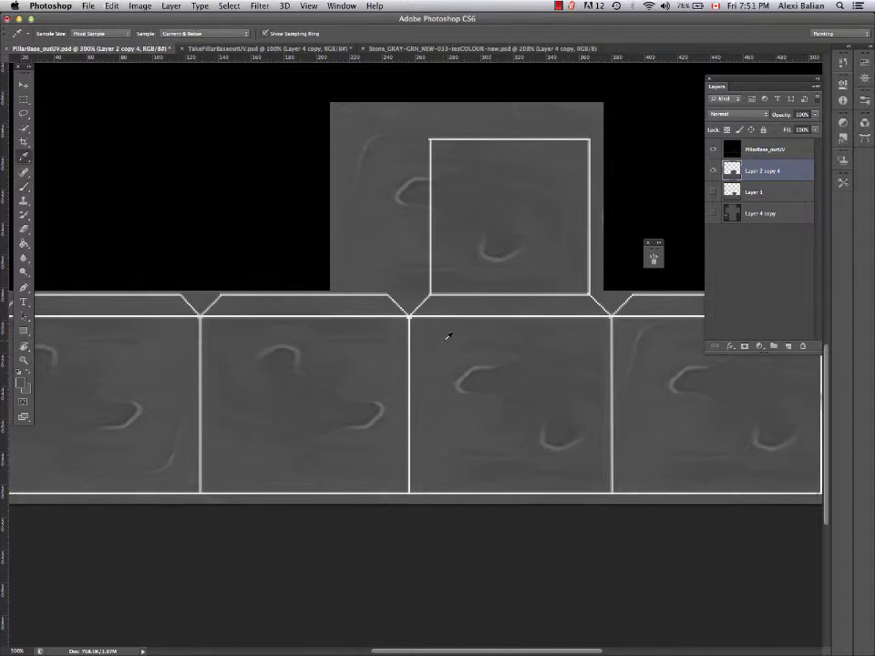
mouse_move(447, 339)
mouse_down()
mouse_move(479, 367)
mouse_move(439, 339)
mouse_move(455, 377)
mouse_move(475, 365)
mouse_move(468, 380)
mouse_move(479, 399)
mouse_up()
key(alt)
alt+click(457, 348)
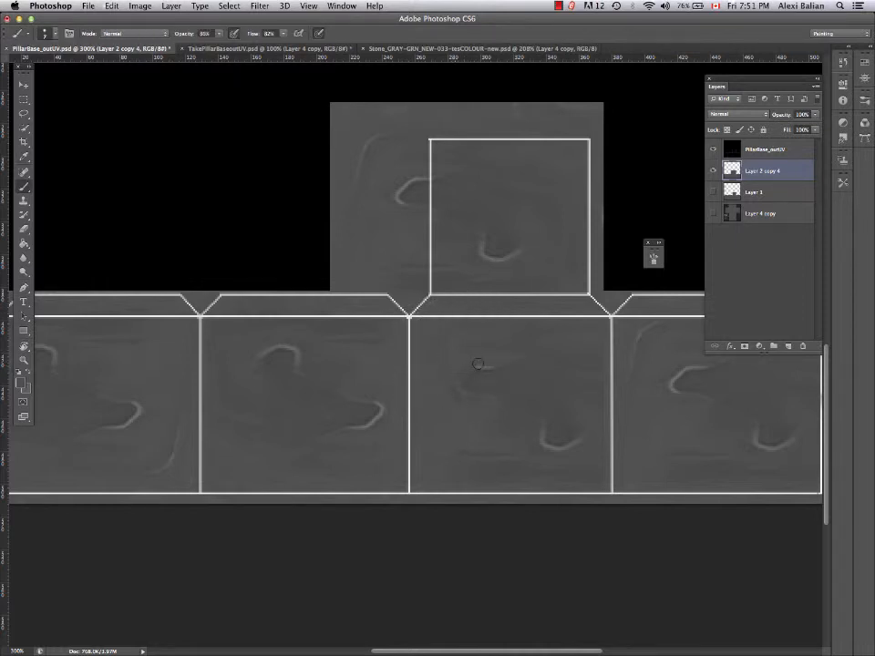
mouse_move(464, 382)
mouse_down()
mouse_move(509, 400)
mouse_move(448, 384)
mouse_up()
Paint out the upper crescent mark on the second lower-row face with sampled grey, keeping 484848 as the foreground colour
key(i)
drag(263, 375, 262, 375)
key(b)
key(i)
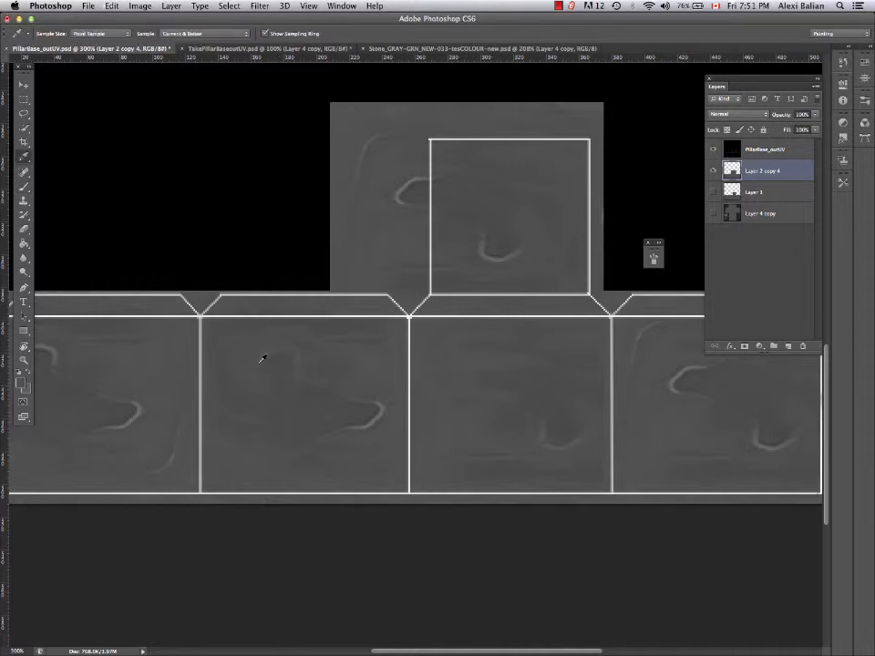
drag(267, 369, 266, 368)
key(b)
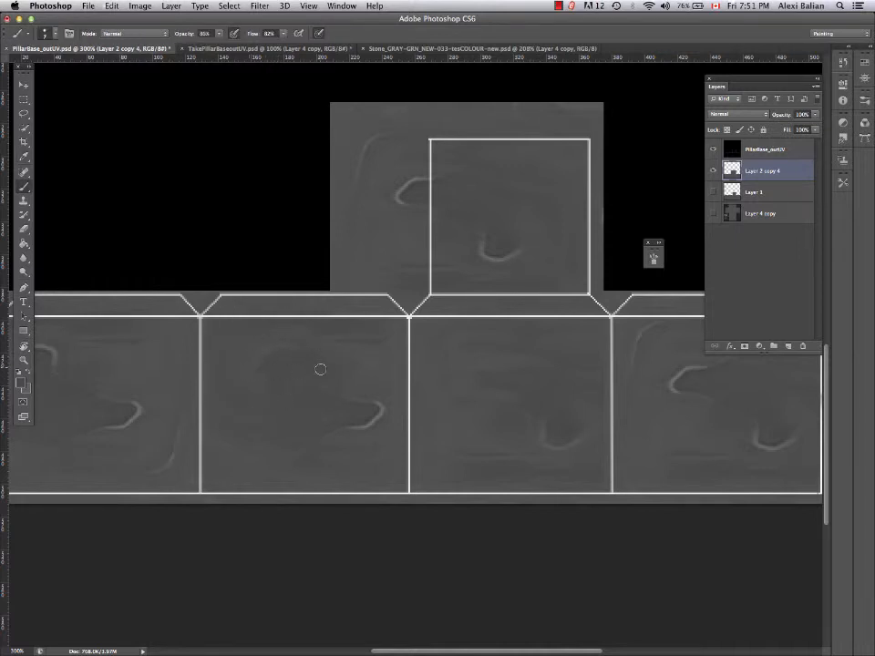
click(20, 383)
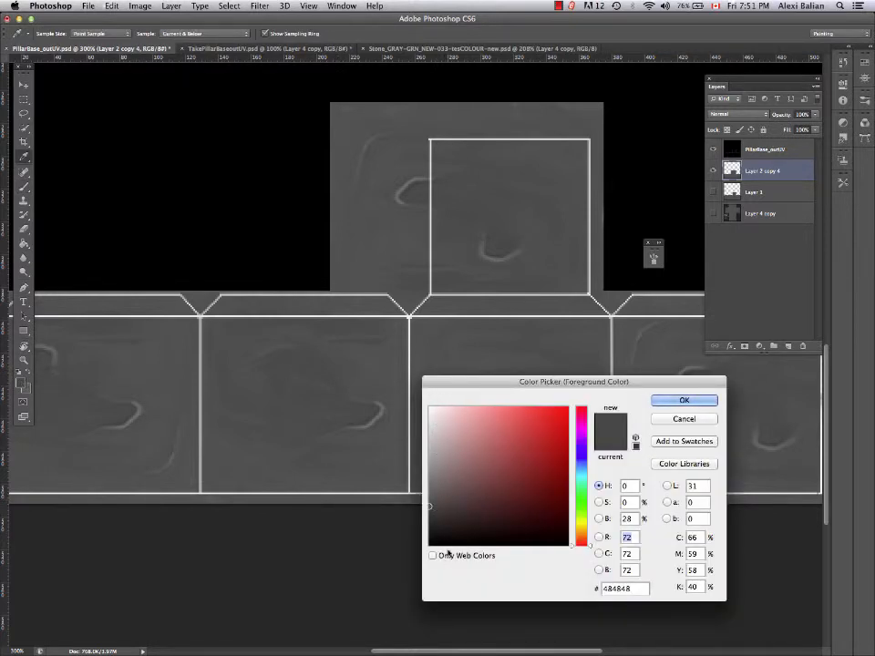
click(683, 400)
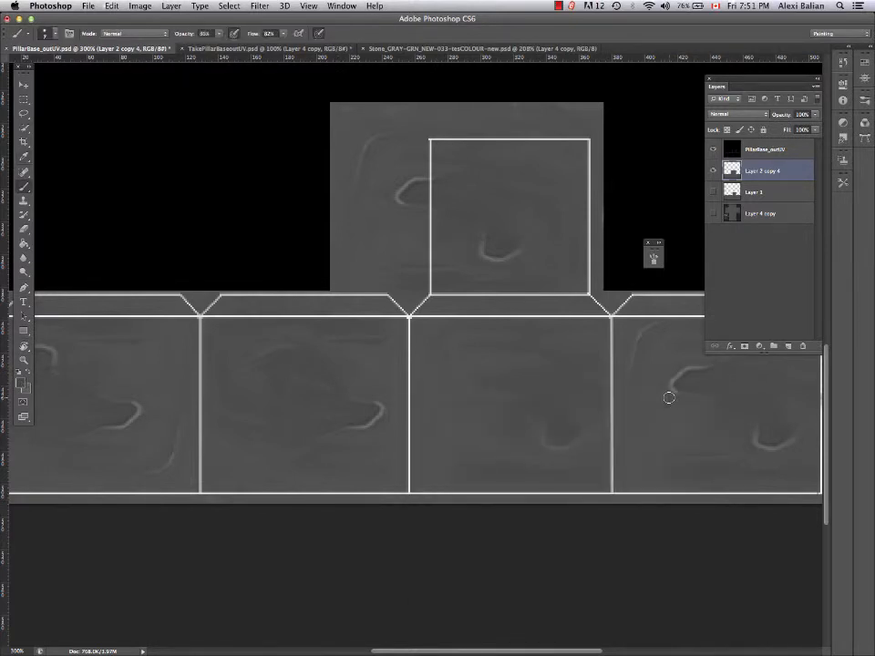
Paint out both crescents and the corner streak on the first lower-row face with sampled greys, and soften the second face's lower crescent
alt+click(363, 406)
mouse_move(139, 405)
mouse_down()
mouse_move(108, 427)
mouse_move(135, 415)
mouse_move(145, 473)
mouse_move(174, 442)
mouse_up()
drag(117, 458, 172, 459)
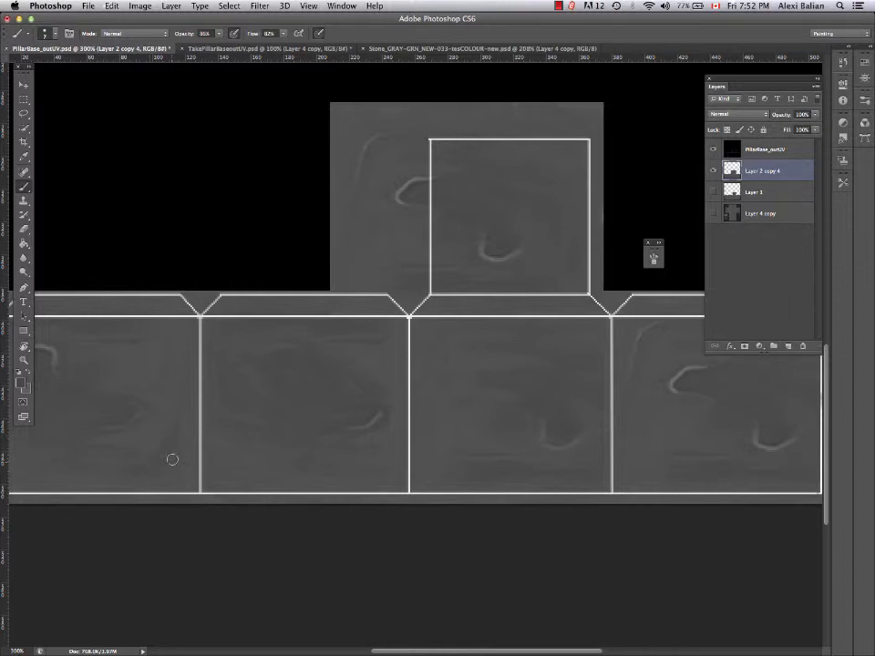
alt+click(159, 439)
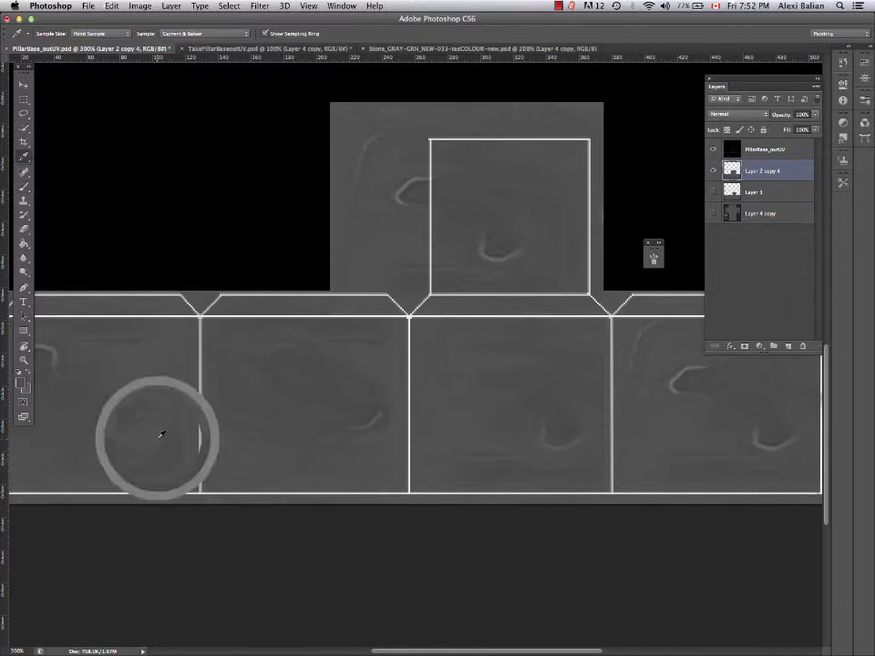
drag(162, 440, 144, 437)
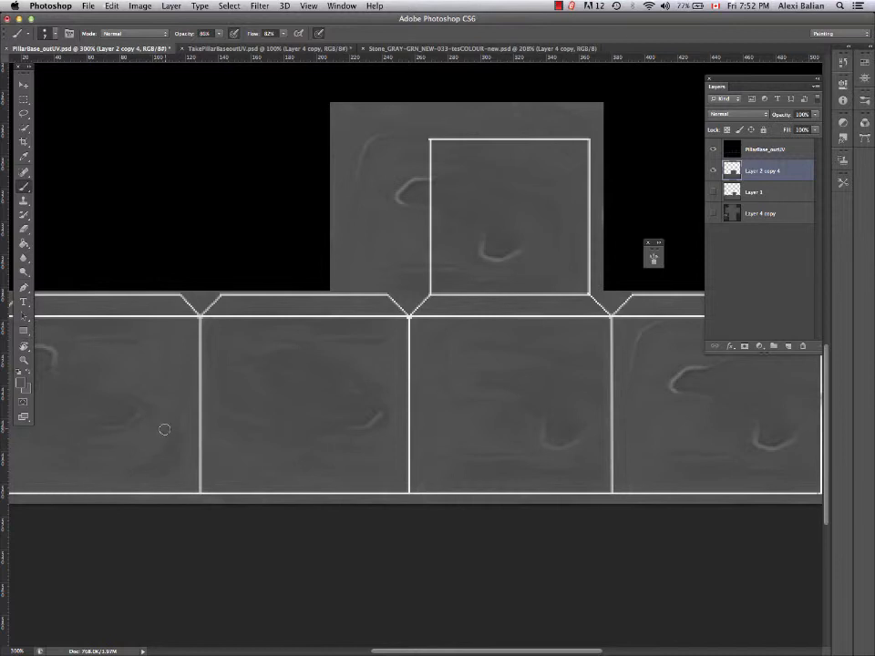
alt+click(176, 454)
drag(121, 400, 200, 419)
mouse_move(125, 366)
mouse_down()
mouse_move(89, 391)
mouse_move(133, 396)
mouse_up()
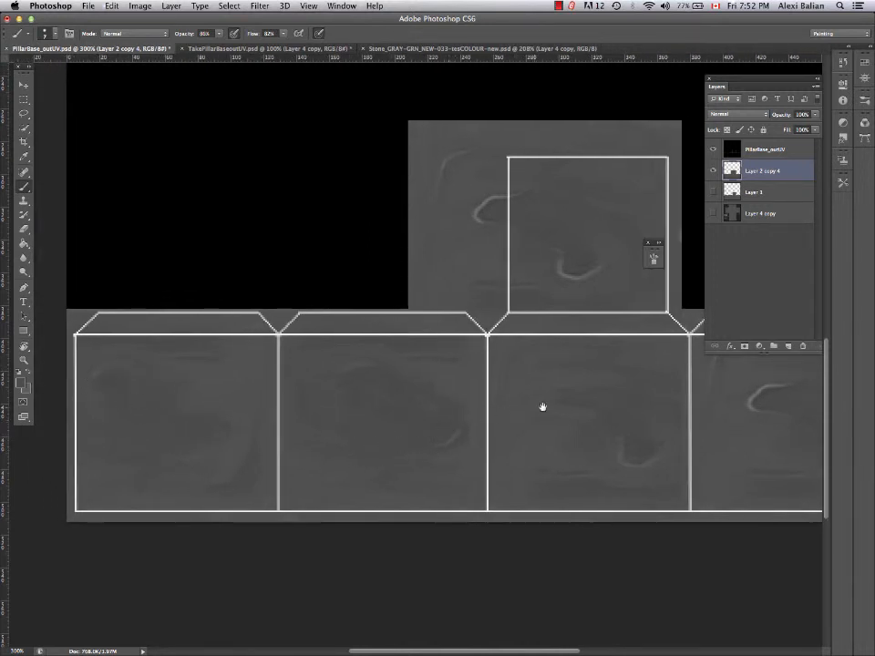
Paint out the remaining light marks on the third and fourth lower-row faces and the crescent inside the upper square
scroll(541, 406, right, 10)
mouse_move(584, 377)
mouse_down()
mouse_move(545, 409)
mouse_move(550, 386)
mouse_move(554, 393)
mouse_move(540, 384)
mouse_move(545, 359)
mouse_move(543, 371)
mouse_move(524, 352)
mouse_up()
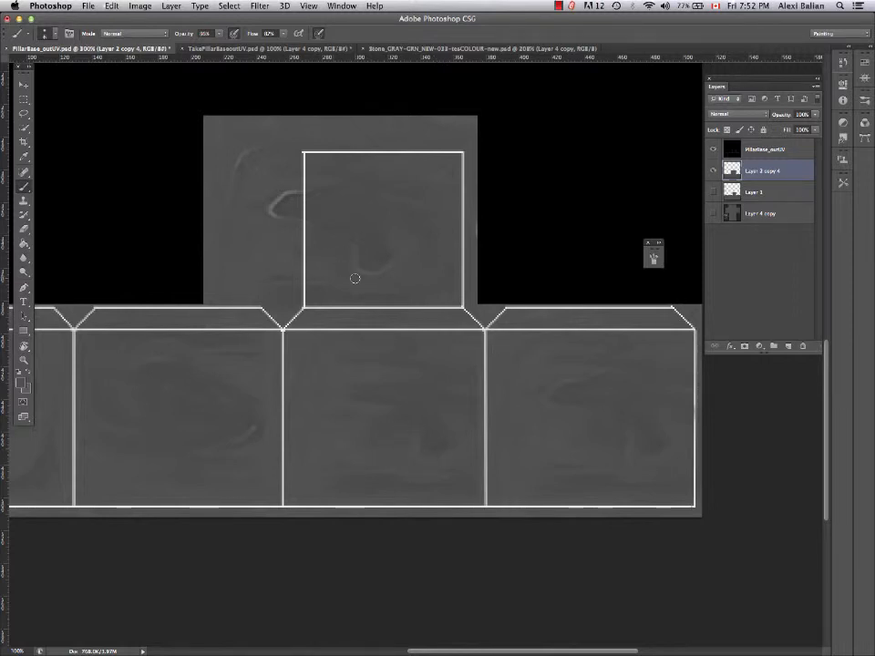
key(super+minus)
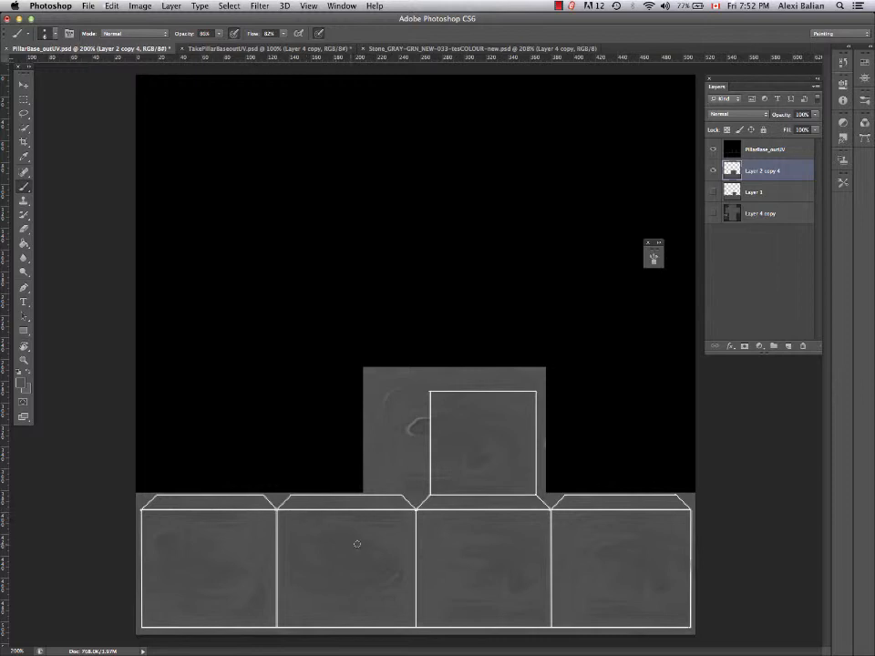
Set the foreground colour to 918e8e and paint short vertical test strokes with a 3 px brush on the stone beside the upper square
click(20, 384)
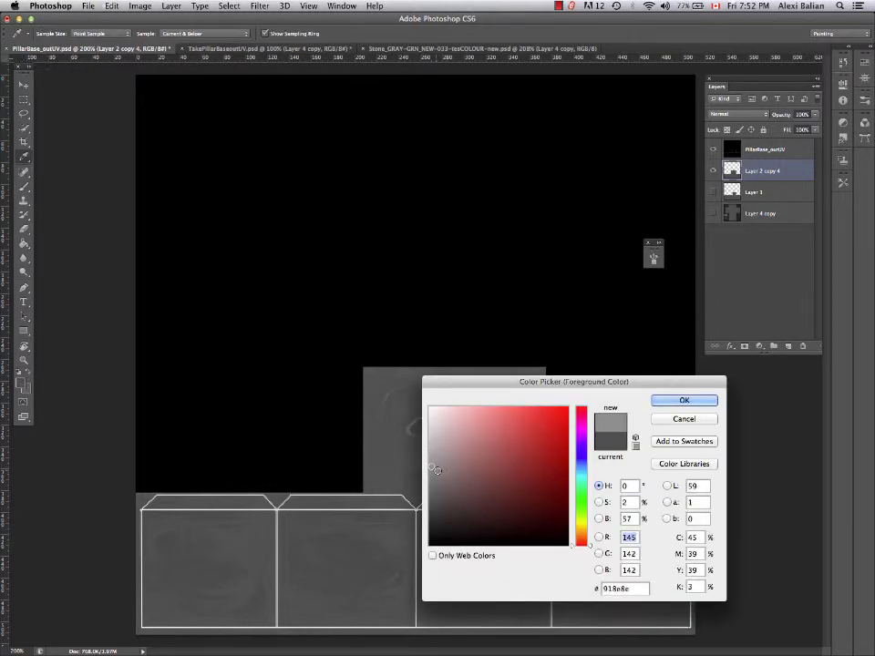
click(661, 400)
key(super+plus)
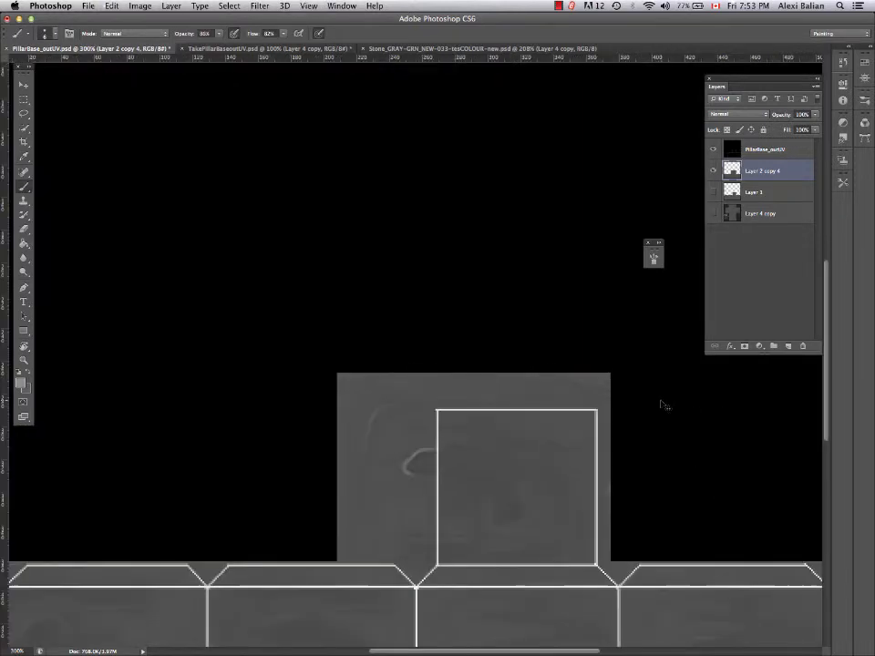
key(super+plus)
drag(462, 550, 431, 301)
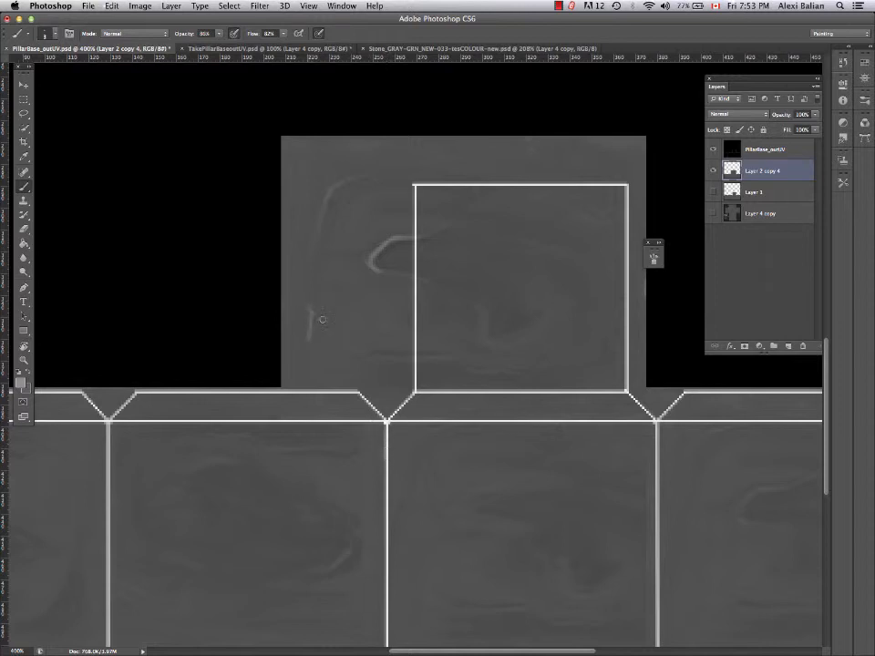
drag(333, 328, 337, 345)
mouse_move(348, 308)
mouse_down()
mouse_move(376, 336)
mouse_move(372, 296)
mouse_move(376, 357)
mouse_up()
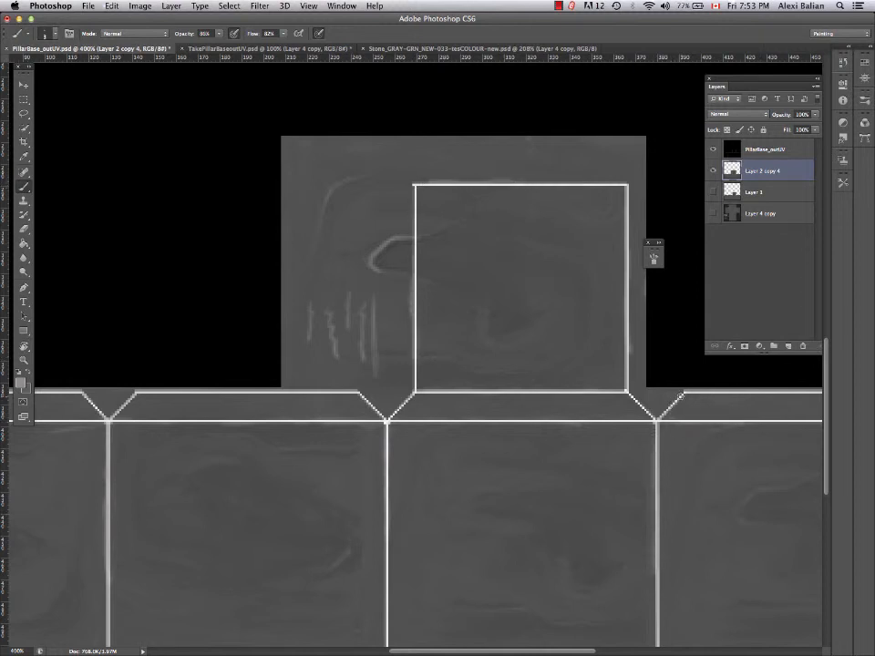
Paint light edge highlights along the outer side of the fourth lower-row face and the upper edge of its bevel strip
drag(677, 447, 341, 457)
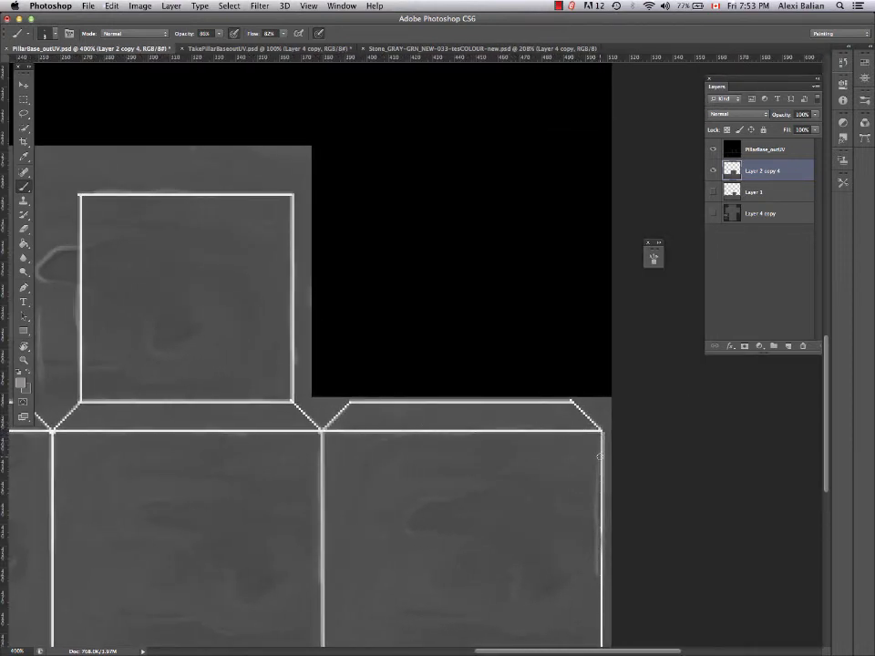
drag(601, 534, 597, 617)
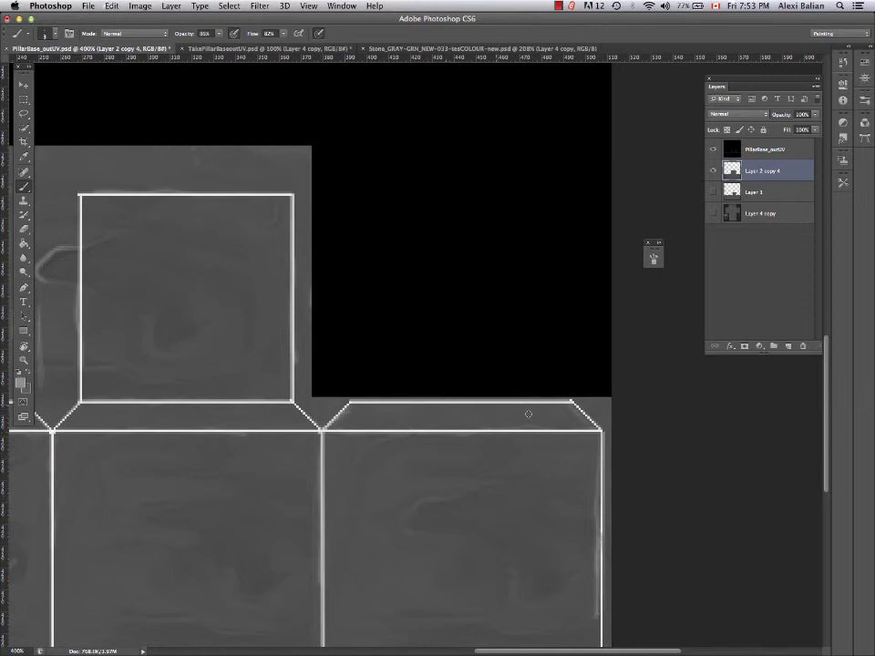
drag(547, 405, 352, 406)
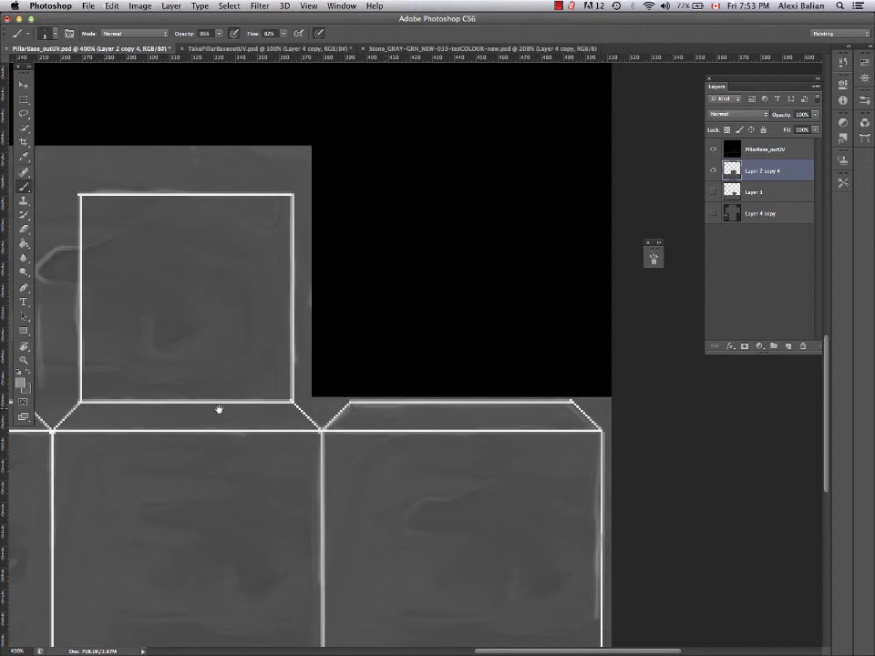
Paint light edge highlights along the second face's bevel strip and along the upper and outer edges of the first lower-row face
drag(218, 410, 463, 424)
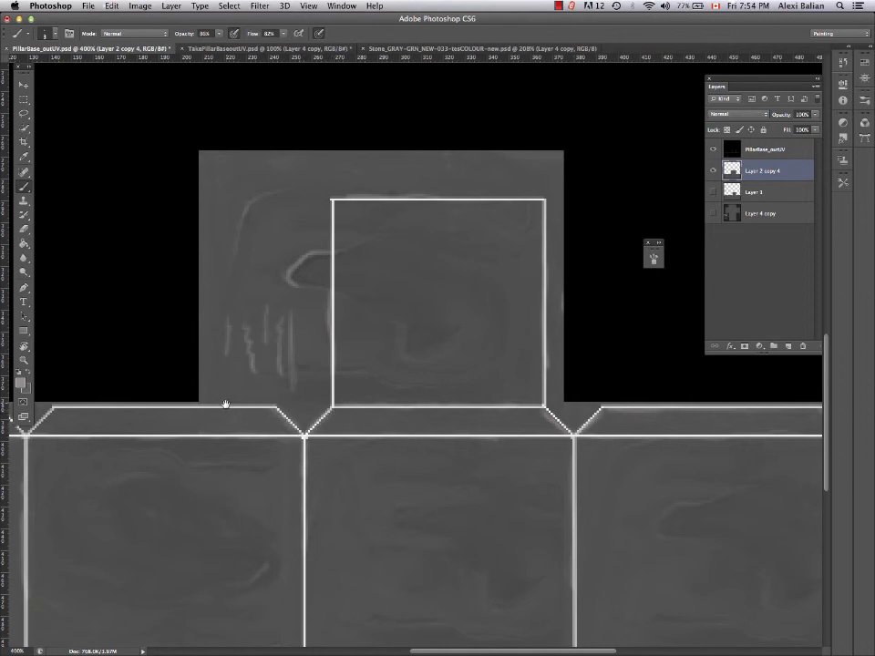
drag(241, 405, 343, 396)
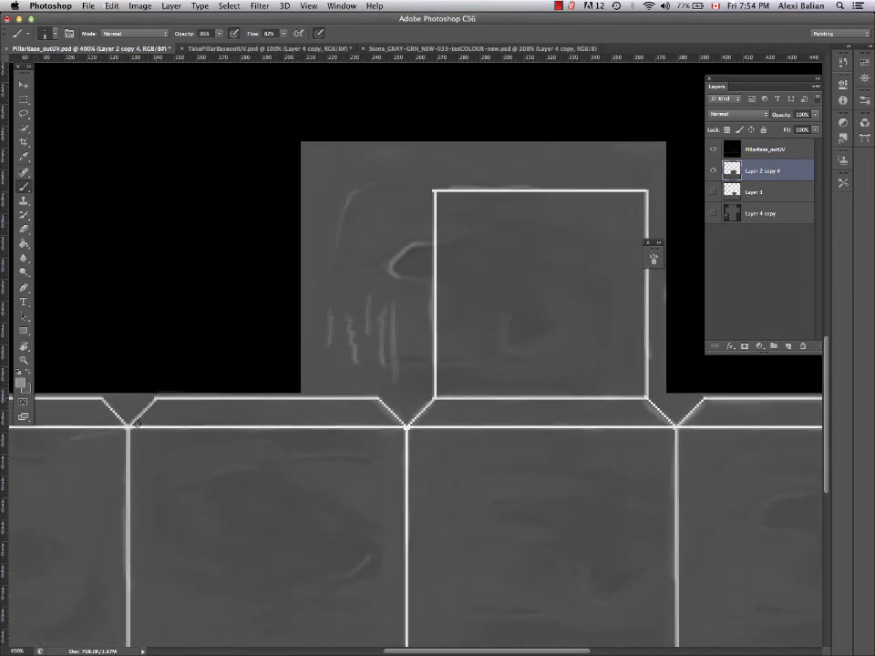
mouse_move(224, 419)
mouse_down()
mouse_move(394, 439)
mouse_move(364, 420)
mouse_move(386, 436)
mouse_move(174, 416)
mouse_up()
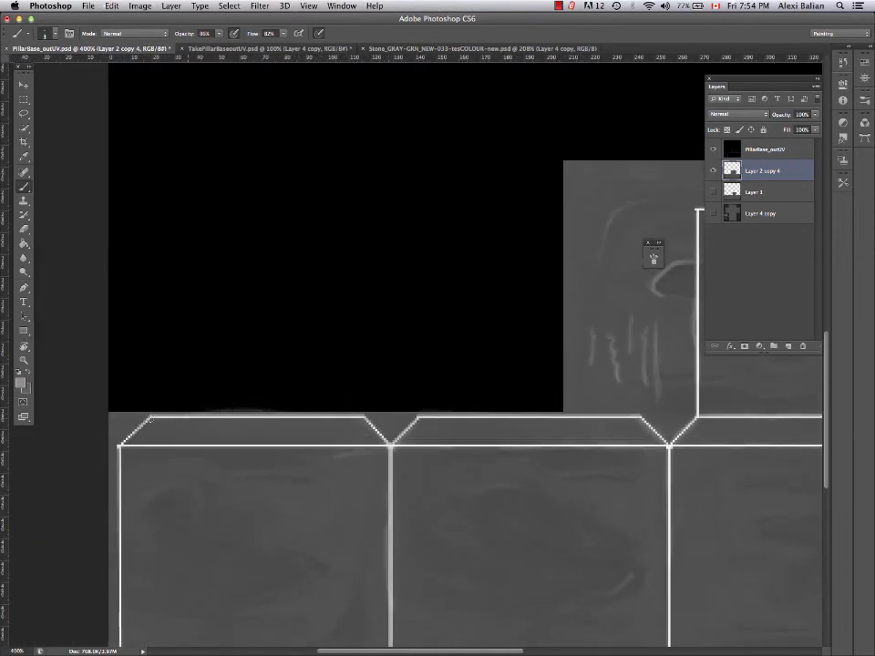
mouse_move(119, 445)
mouse_down()
mouse_move(291, 442)
mouse_move(276, 441)
mouse_up()
drag(121, 451, 129, 572)
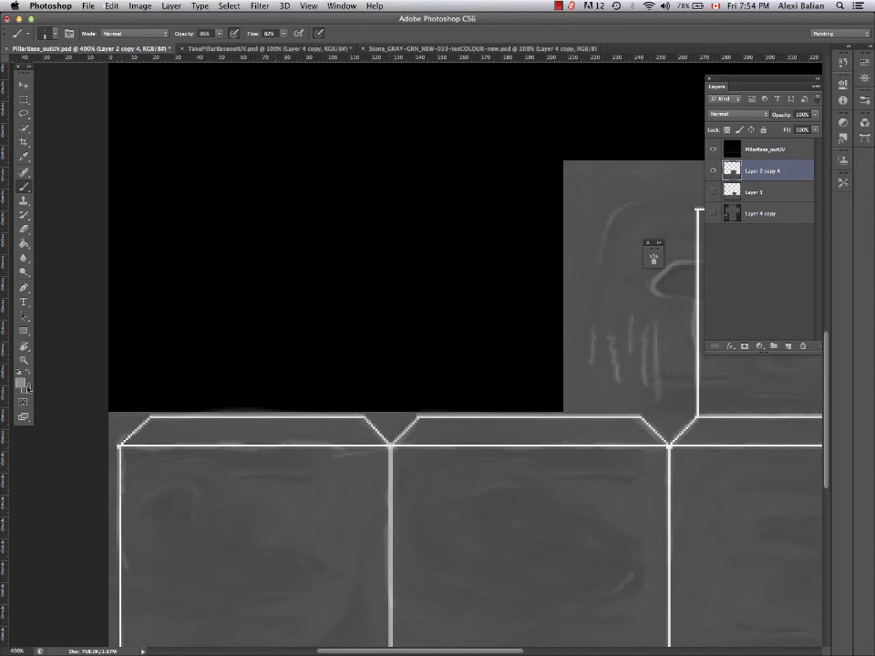
Set the foreground colour to the lighter grey a7a7a7 and return to the Brush tool at 2 px
click(22, 384)
click(429, 454)
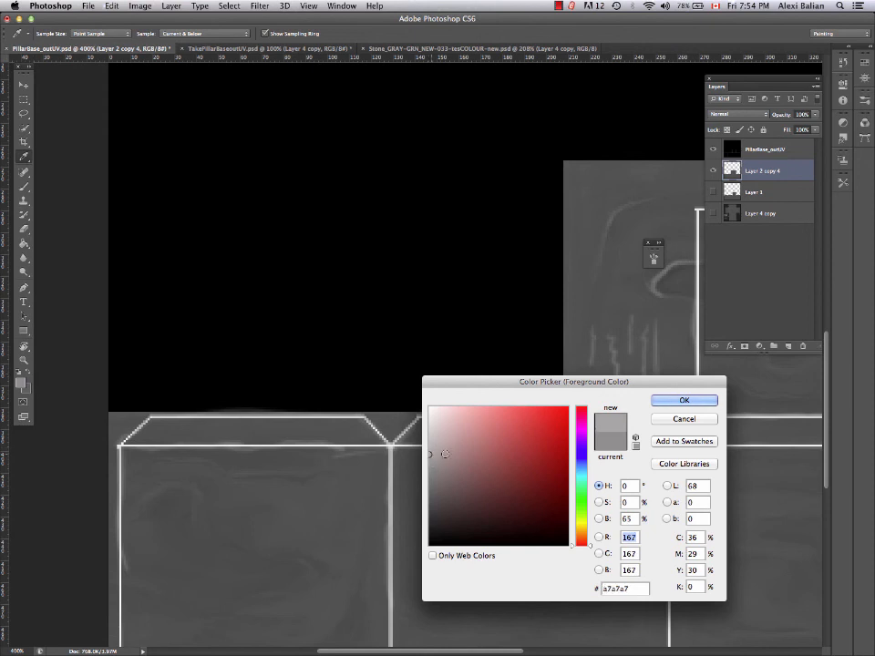
click(679, 401)
key(b)
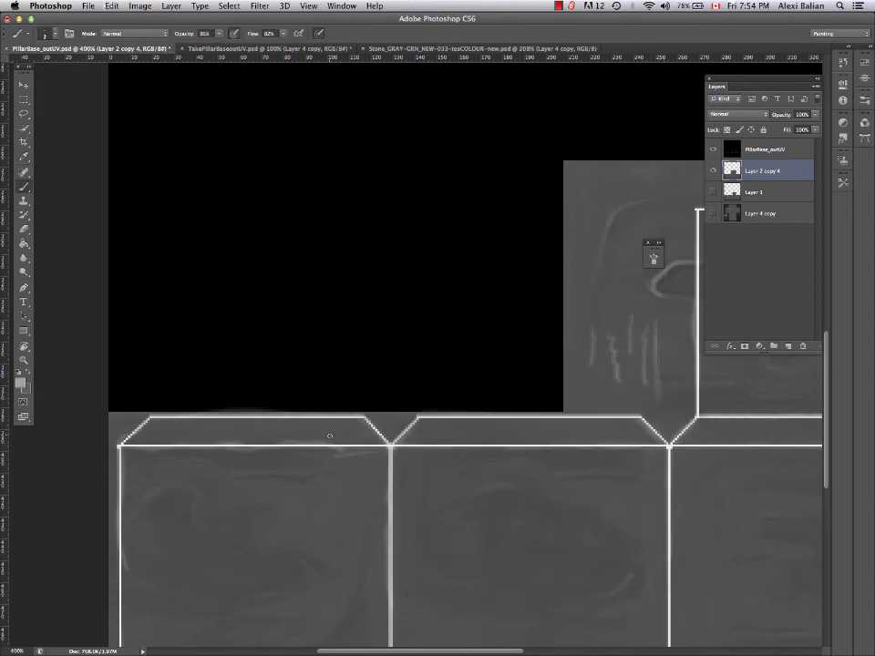